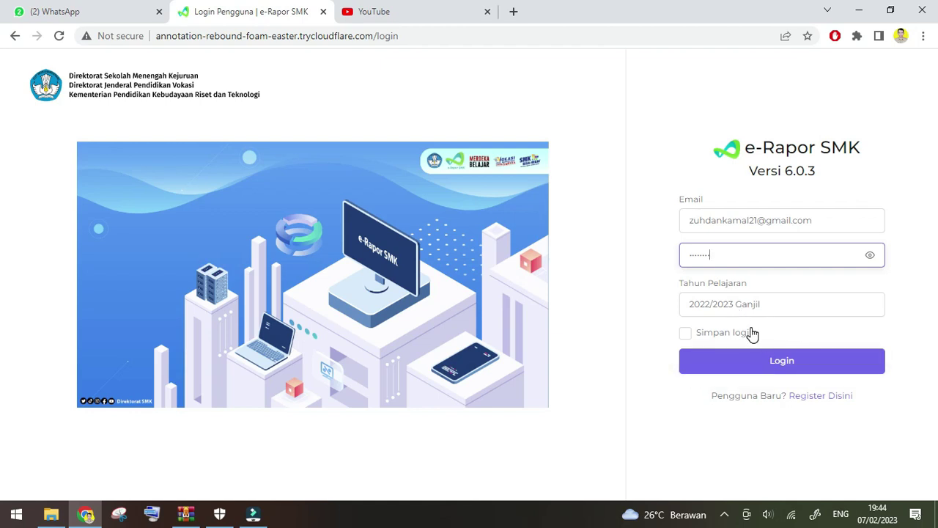
Step: Log in for 2022/2023 Ganjil and review the taught subjects and assessment progress on the Beranda page
left_click(771, 373)
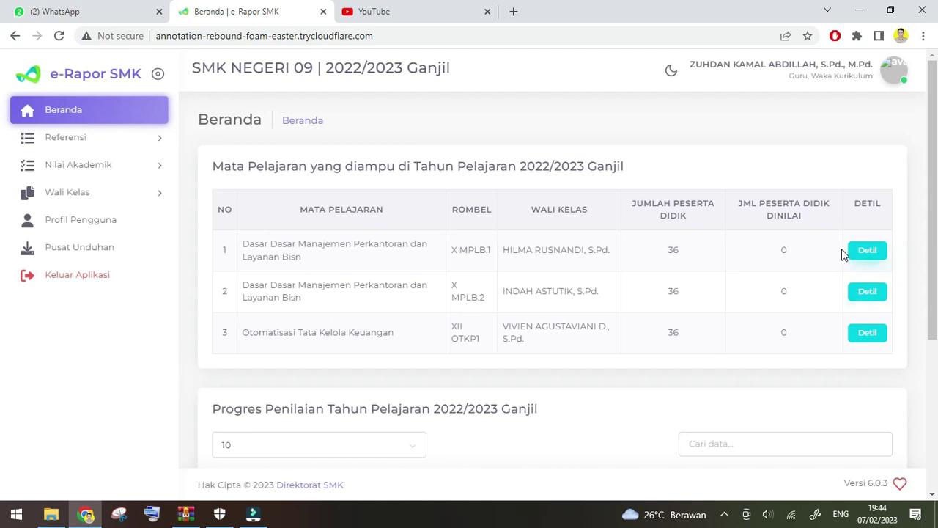
scroll(790, 264, "down", 2)
scroll(740, 269, "down", 2)
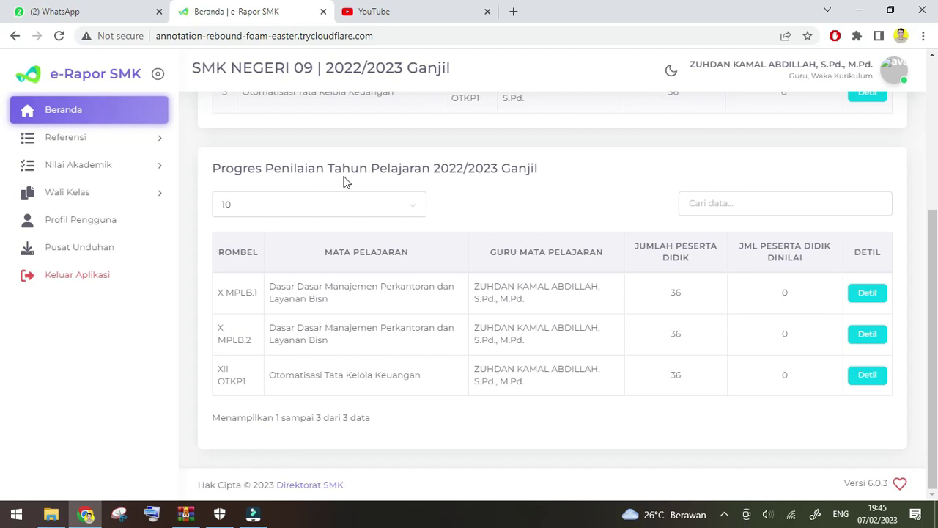
scroll(290, 152, "up", 3)
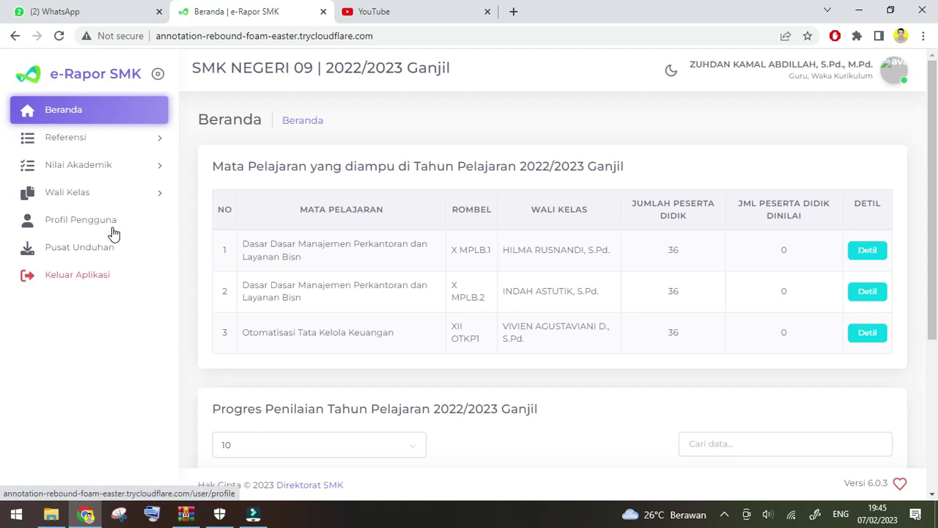
left_click(77, 114)
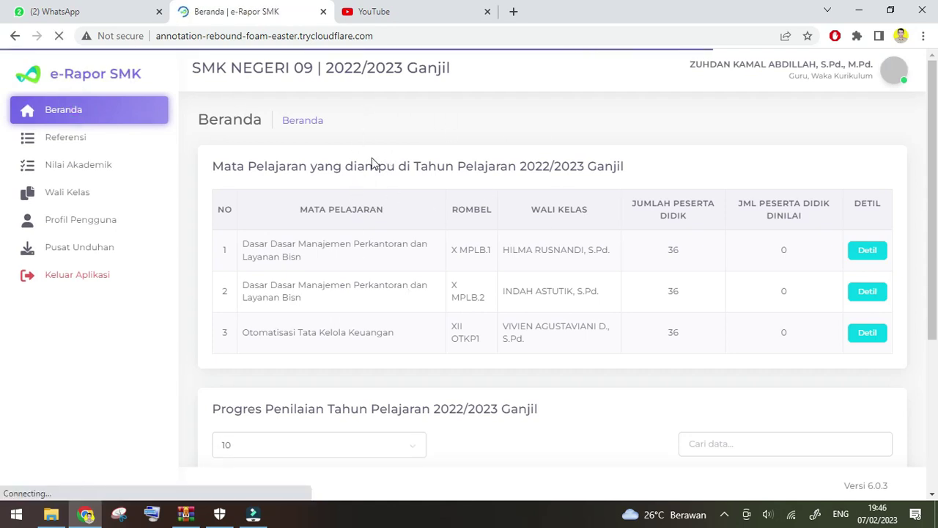
scroll(372, 158, "down", 1)
Step: Open the Reguler class group list in the Rombongan Belajar section of Referensi
left_click(160, 139)
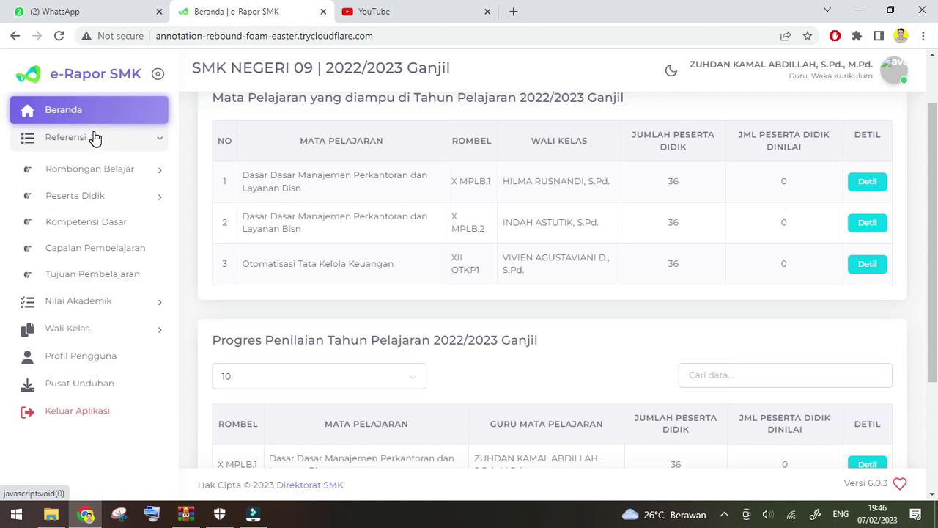
left_click(161, 174)
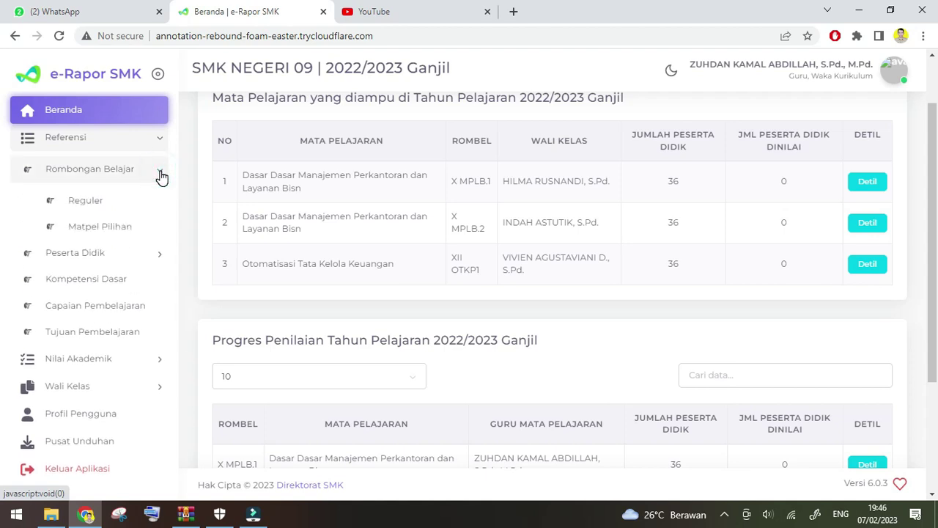
left_click(86, 201)
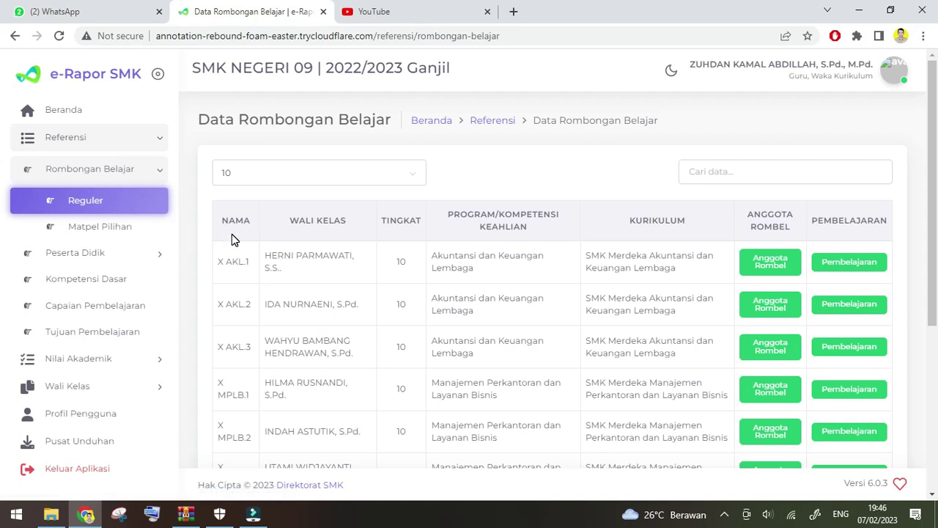
scroll(232, 234, "down", 1)
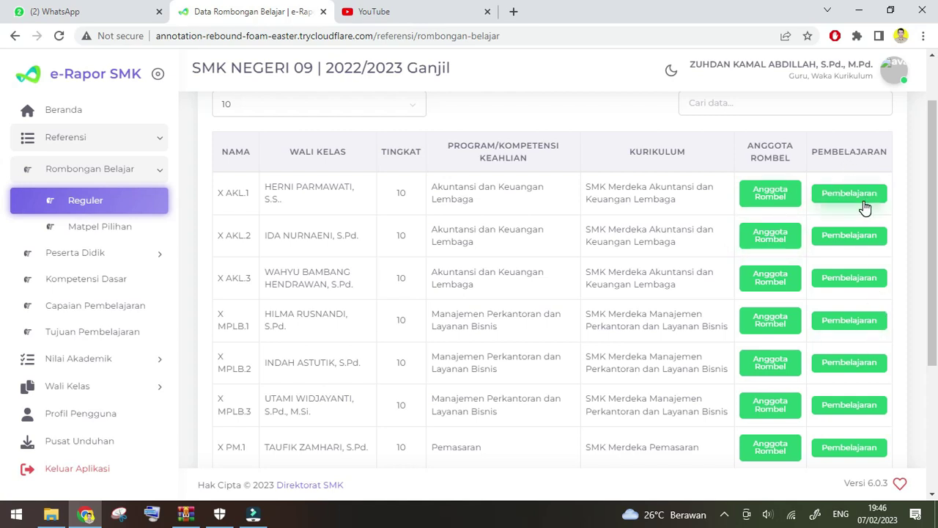
Step: Review the full member list of class X AKL.1 and close it
left_click(770, 198)
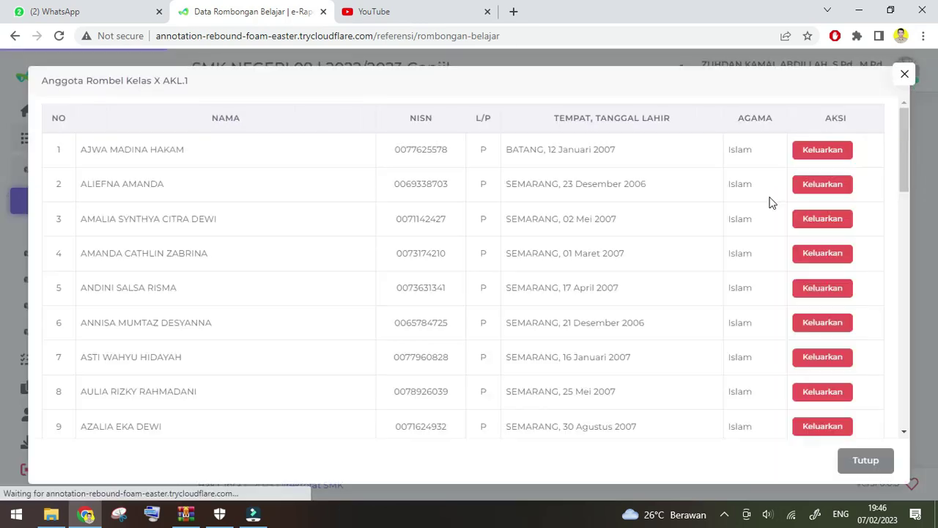
scroll(677, 199, "down", 10)
scroll(679, 199, "up", 10)
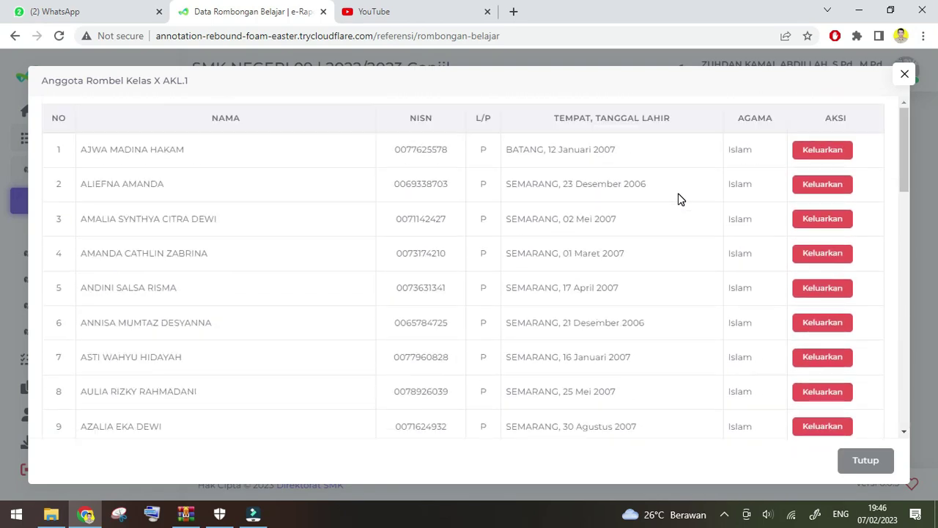
scroll(678, 198, "down", 12)
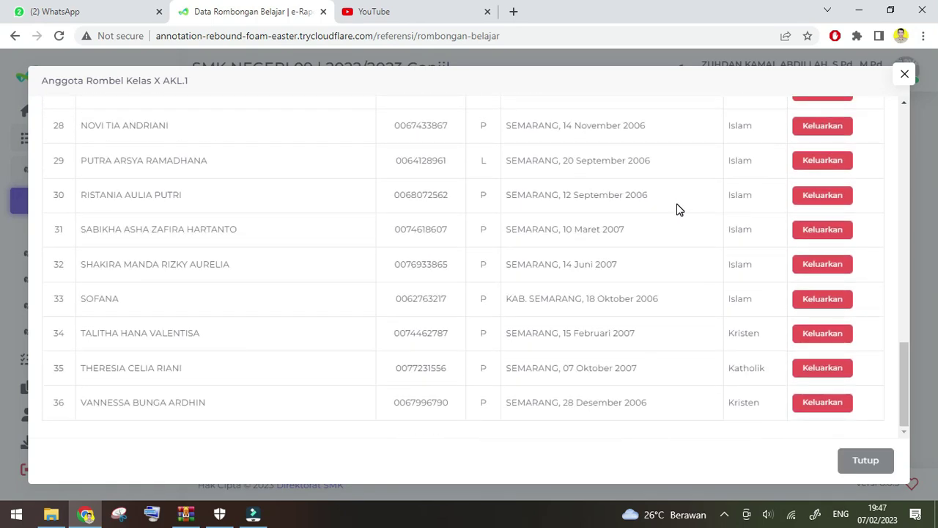
scroll(620, 238, "up", 12)
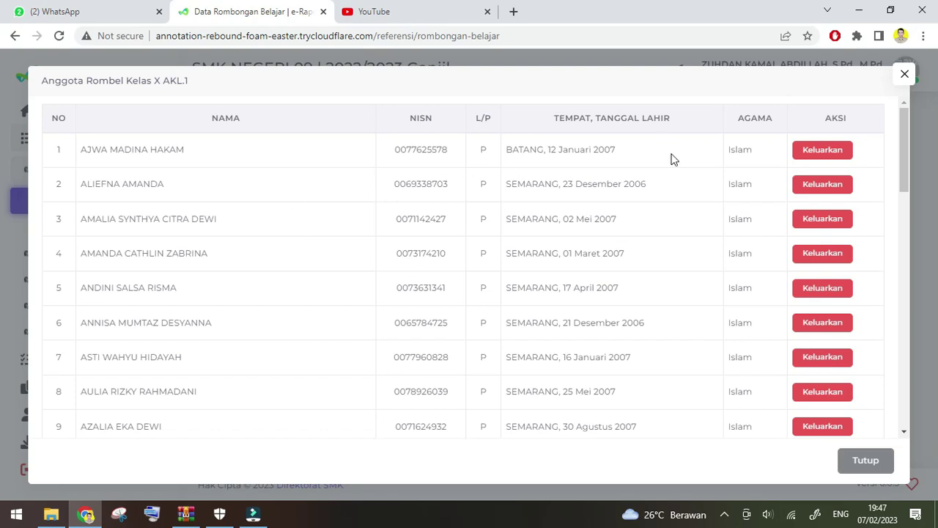
key("Escape")
Step: In class X AKL.1's Pembelajaran, choose the Dapodik-listed teacher as Guru Pengajar for Pendidikan Agama Islam dan Budi Pekerti
left_click(835, 198)
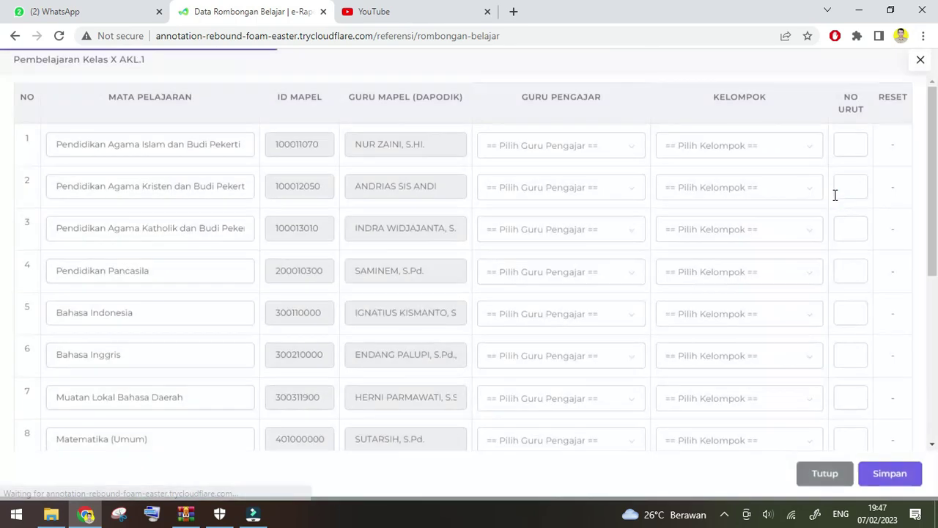
left_click(241, 147)
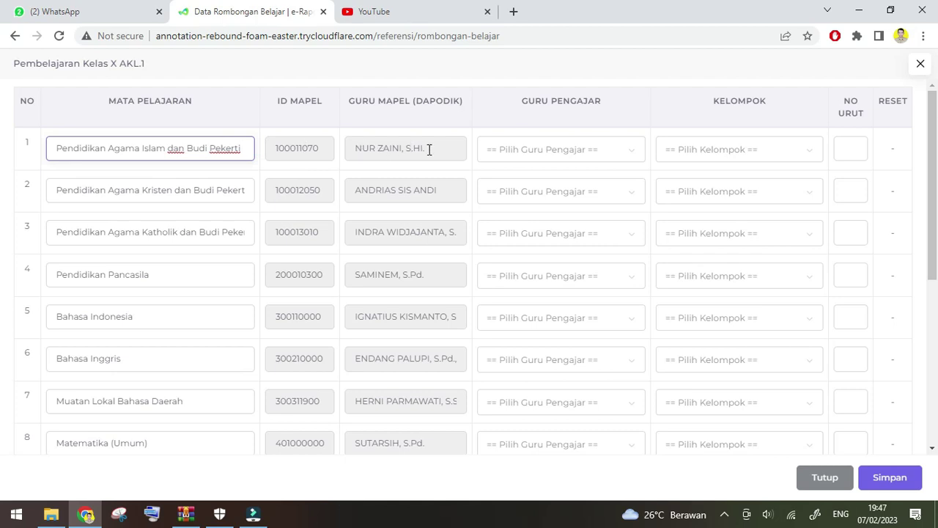
left_click(594, 154)
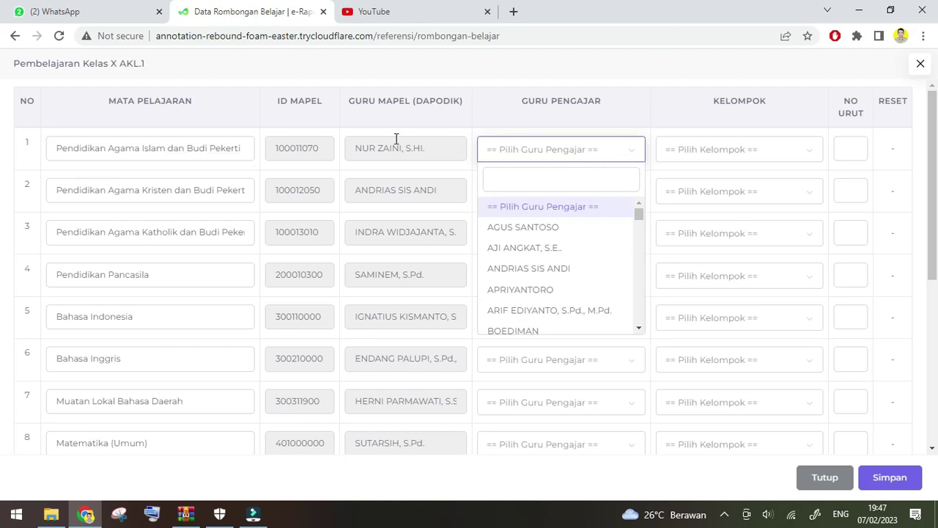
scroll(546, 242, "down", 5)
left_click(546, 234)
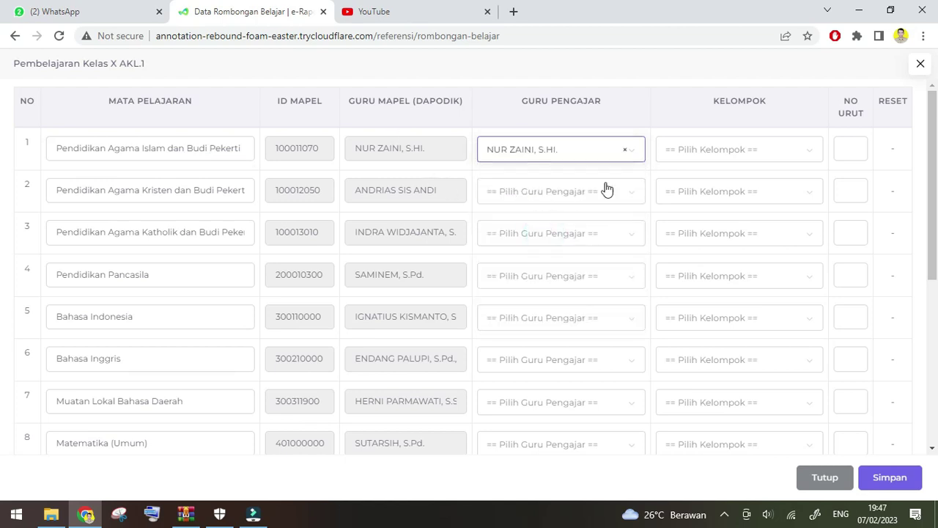
Step: Assign Pendidikan Agama Islam dan Budi Pekerti to A. Kelompok Mata Pelajaran Umum and look over the remaining subject rows
left_click(723, 154)
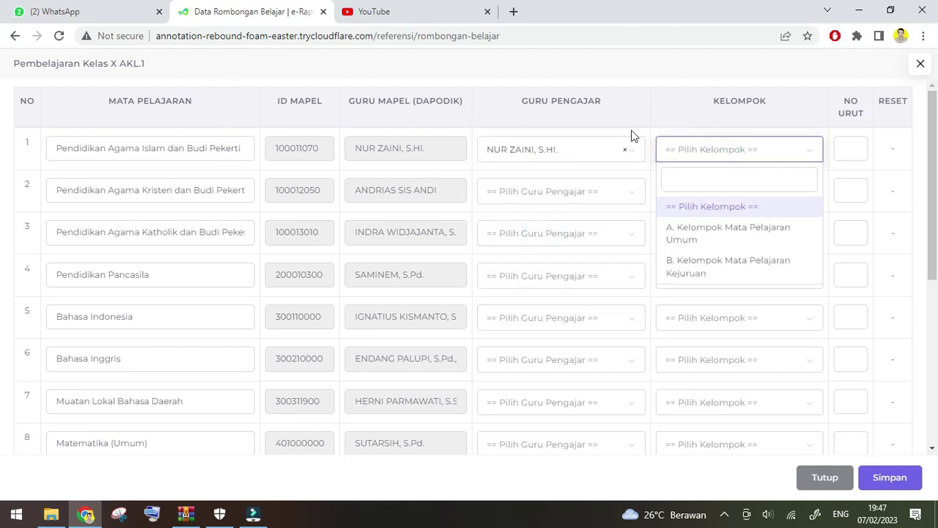
left_click(710, 239)
left_click(848, 157)
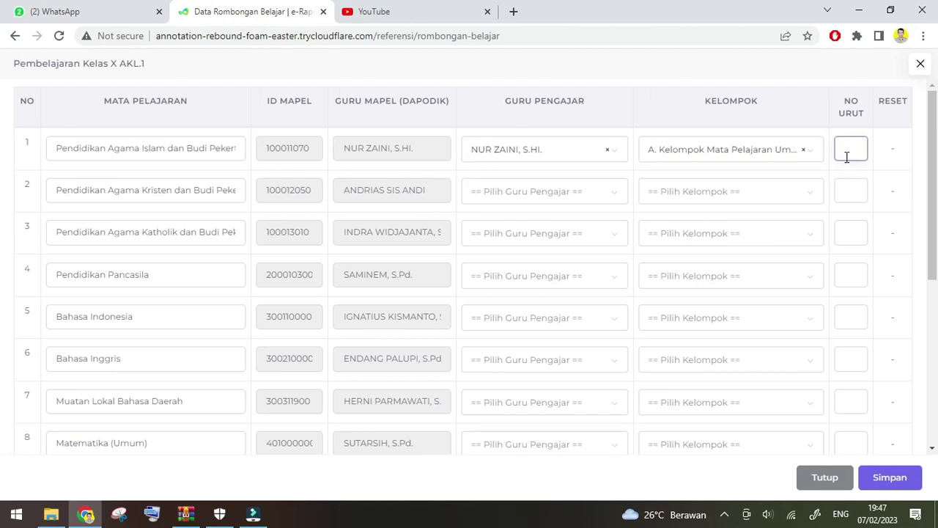
scroll(155, 209, "down", 3)
scroll(69, 203, "up", 3)
scroll(807, 425, "down", 1)
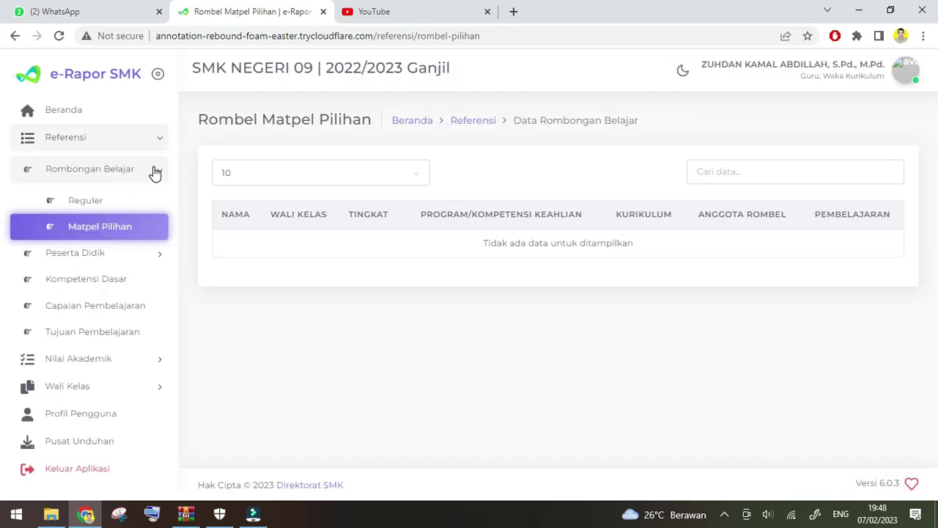
Step: Open the Peserta Didik Aktif list in Referensi and look through the active students
left_click(154, 170)
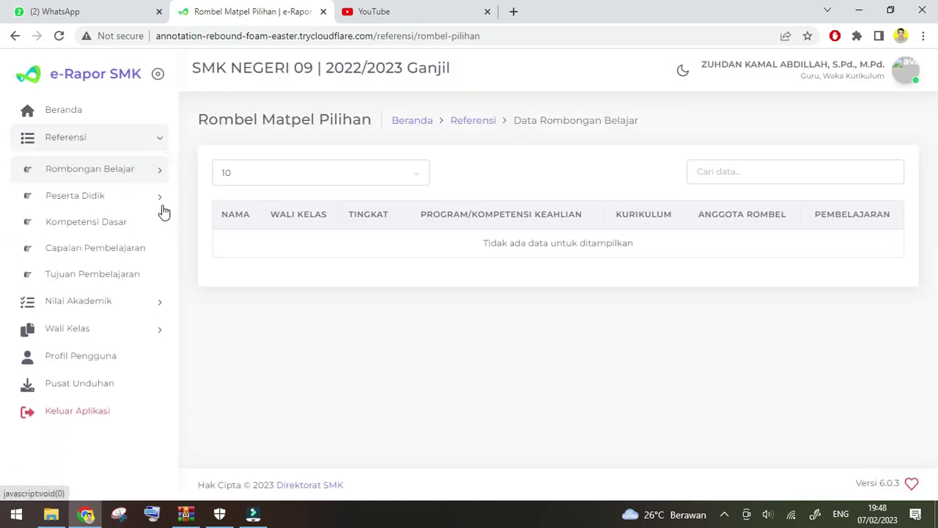
left_click(159, 198)
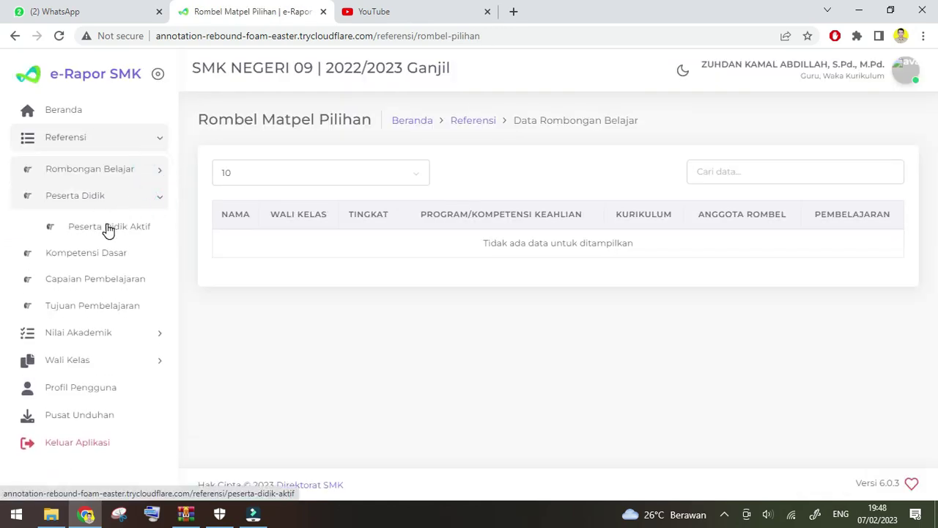
left_click(108, 230)
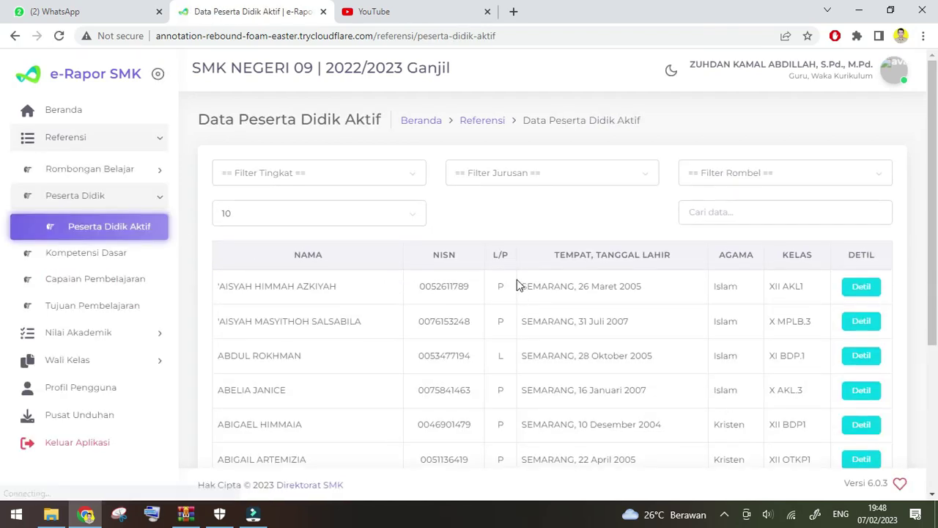
scroll(519, 285, "down", 3)
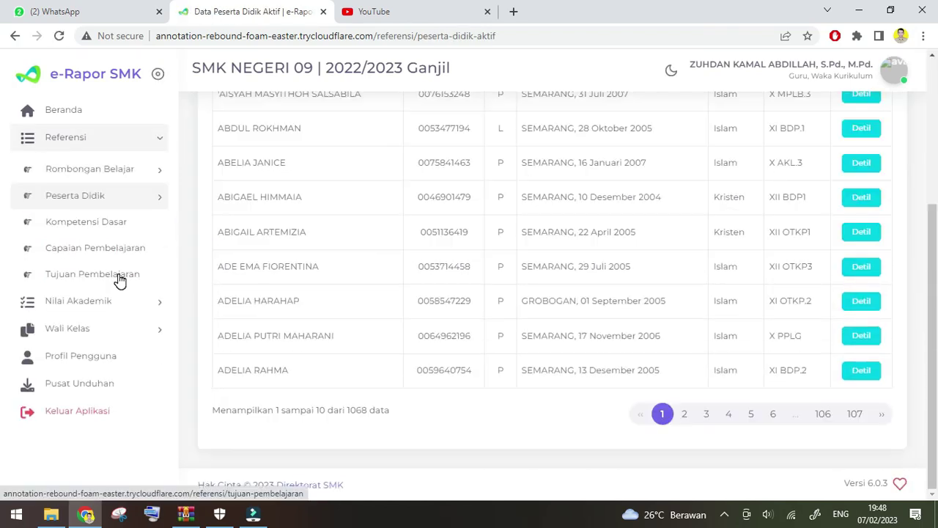
Step: Open Kompetensi Dasar and review the first page of competencies down to the Otomatisasi Tata Kelola Keuangan entries
left_click(98, 229)
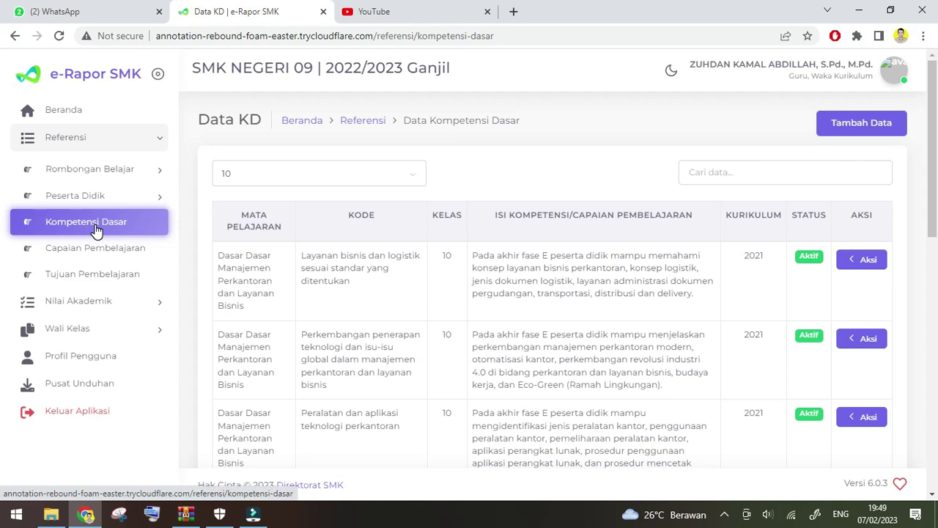
scroll(258, 277, "down", 2)
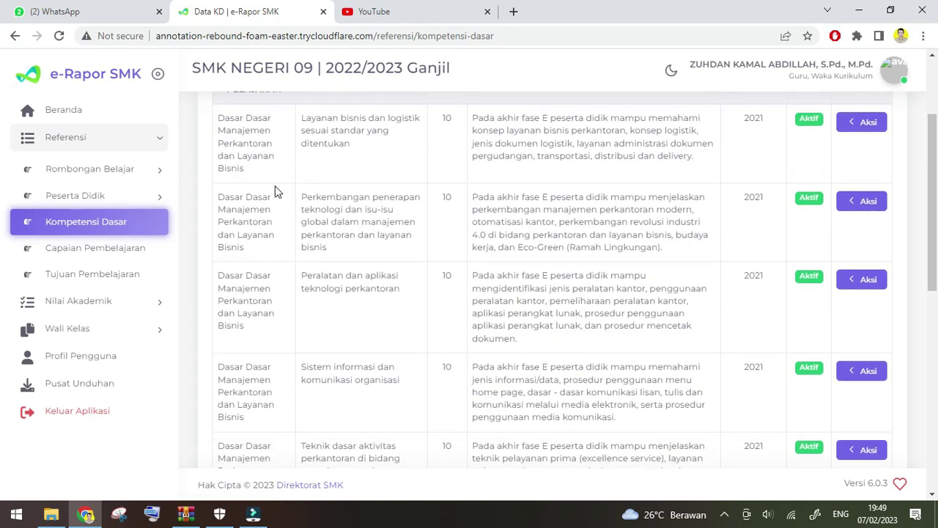
scroll(477, 215, "up", 2)
scroll(434, 288, "down", 2)
scroll(434, 289, "down", 6)
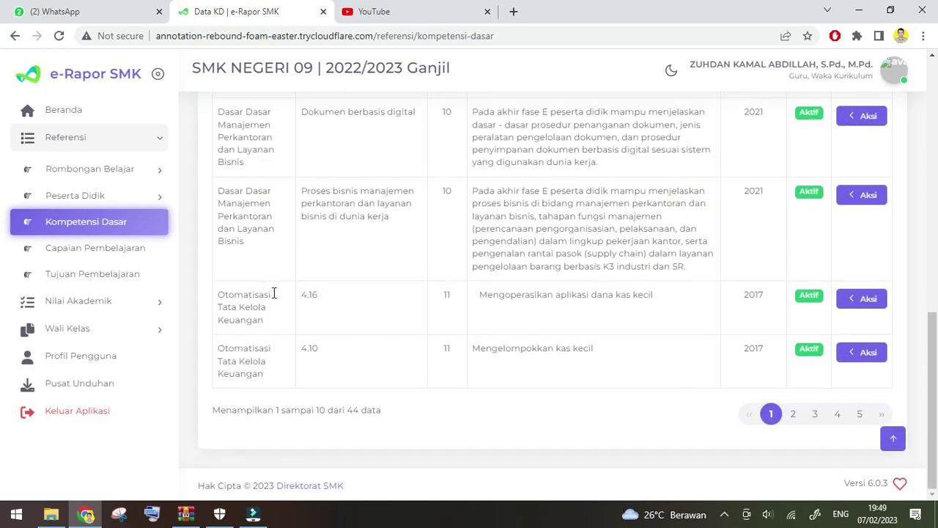
Step: Go to page 2 of the competencies and view the actions available for competency 4.6 without applying any
left_click(799, 416)
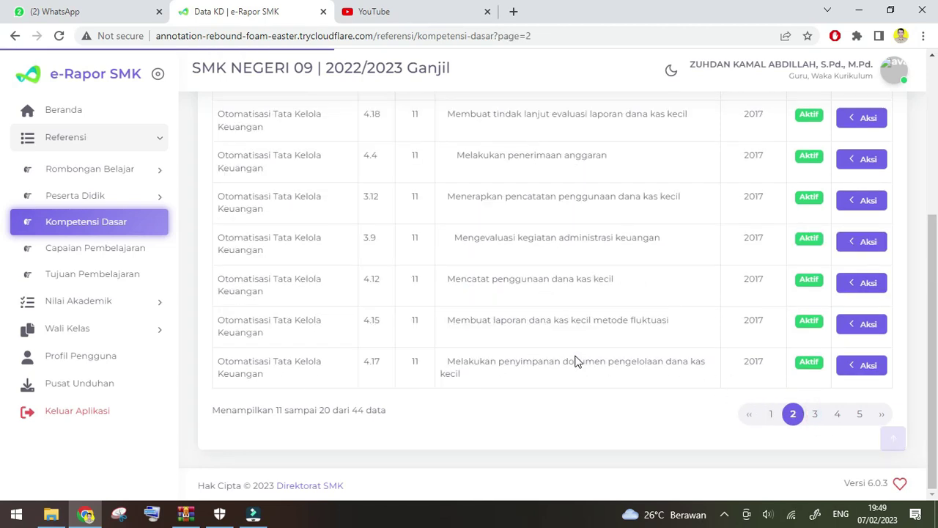
scroll(575, 361, "up", 4)
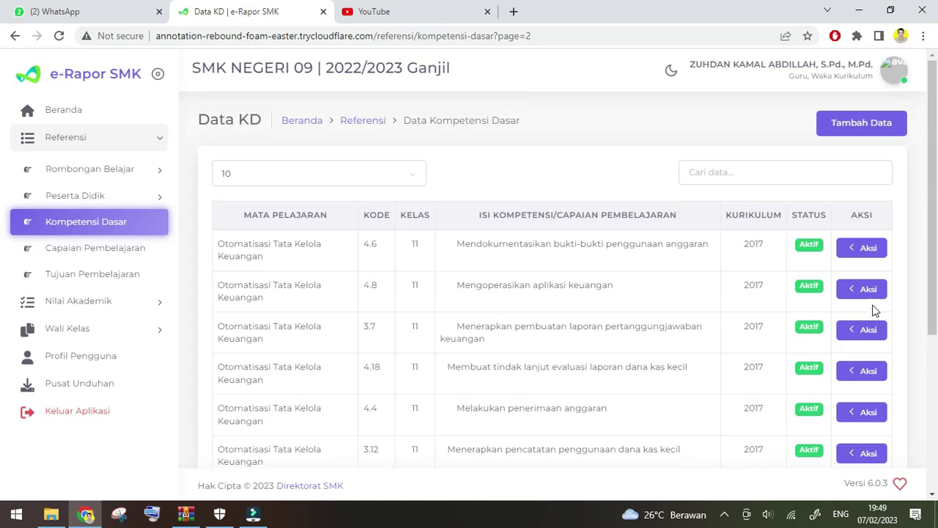
left_click(854, 253)
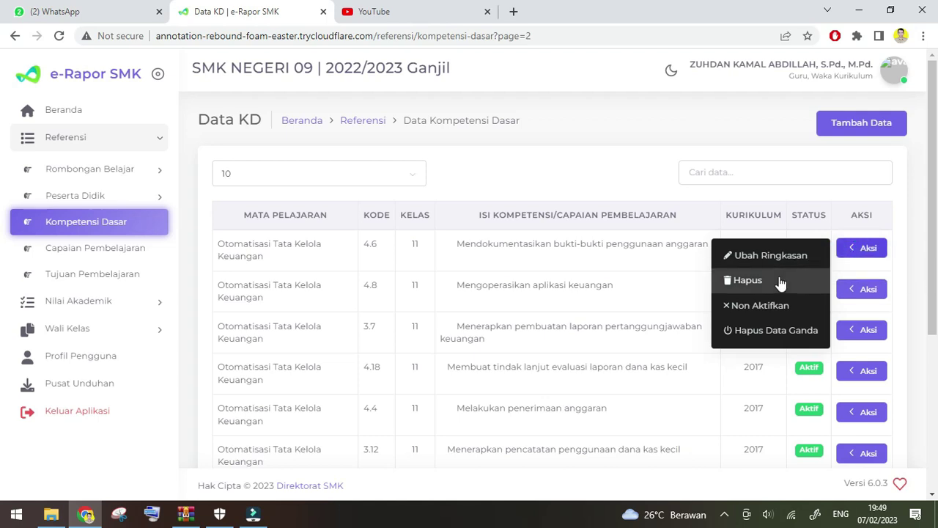
left_click(525, 251)
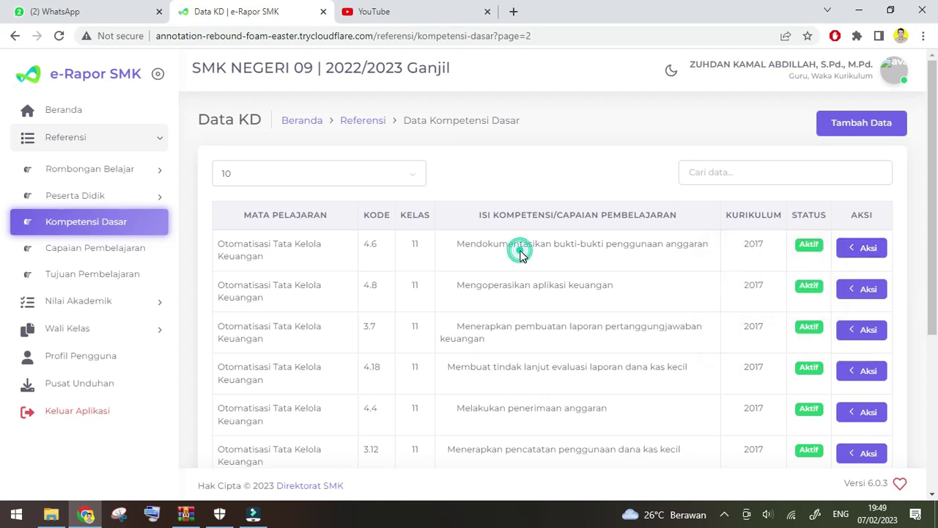
Step: Open Capaian Pembelajaran and review the elements, descriptions and status of all listed learning outcomes
left_click(128, 253)
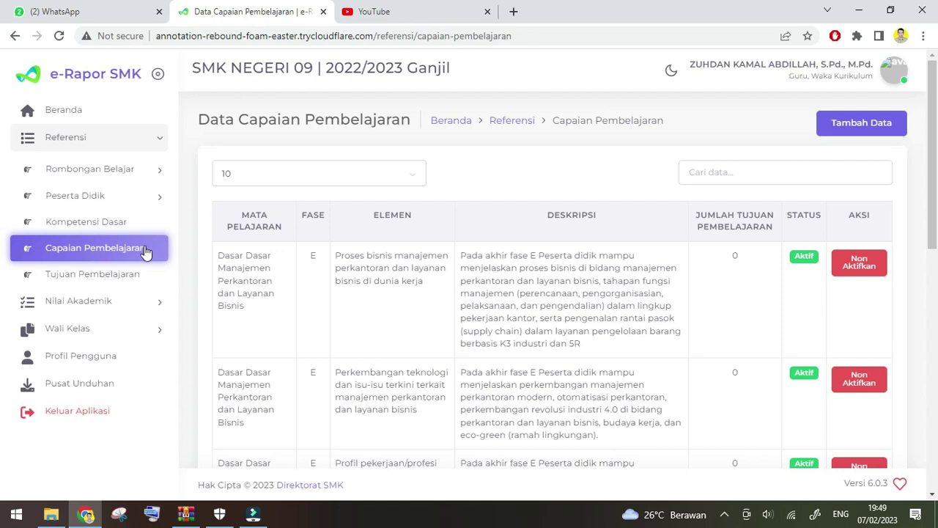
scroll(242, 233, "down", 2)
scroll(250, 220, "up", 1)
scroll(250, 220, "down", 5)
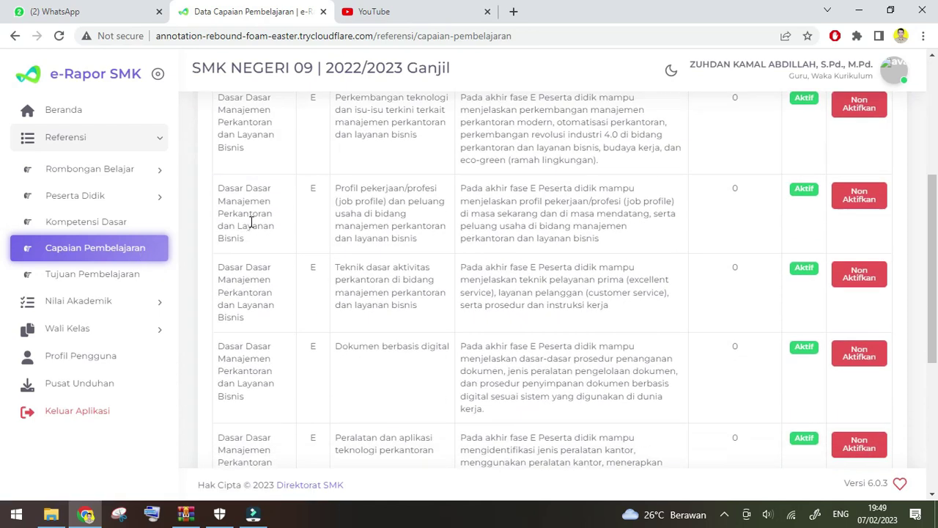
scroll(488, 311, "down", 3)
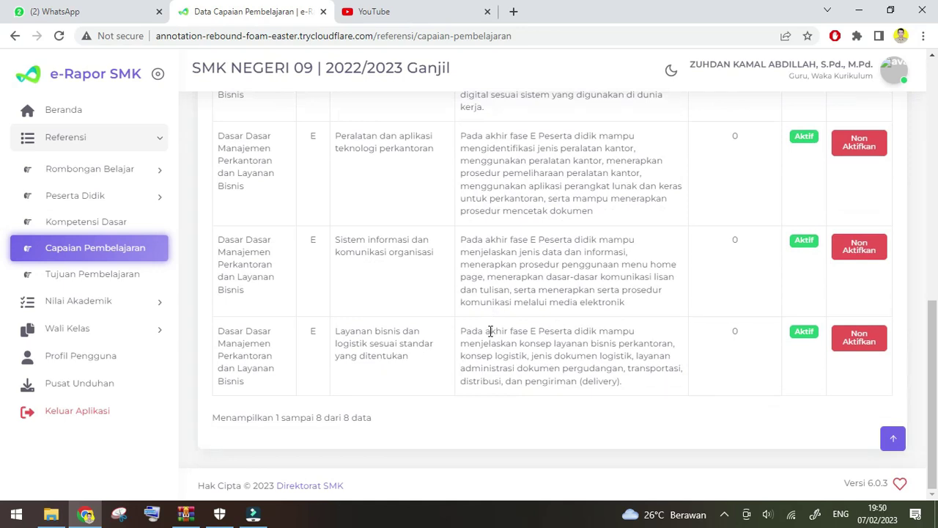
scroll(491, 332, "up", 9)
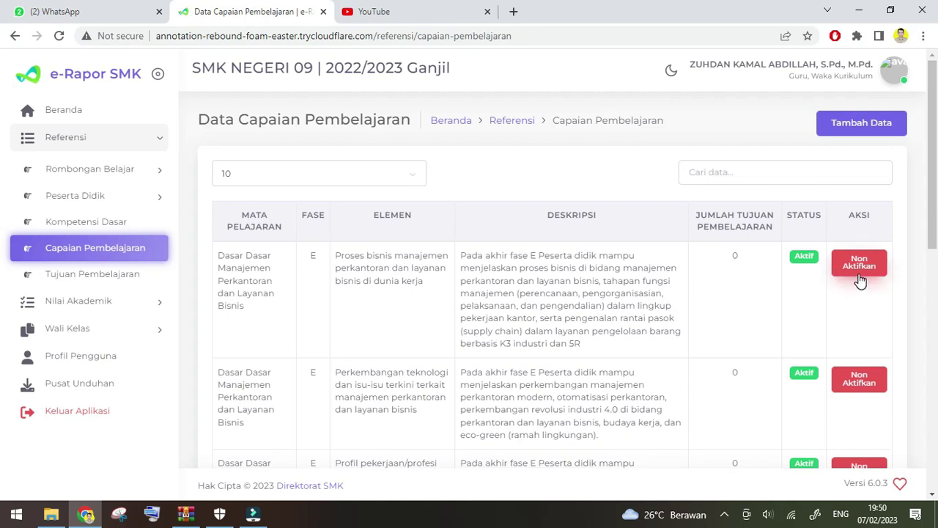
scroll(608, 346, "down", 1)
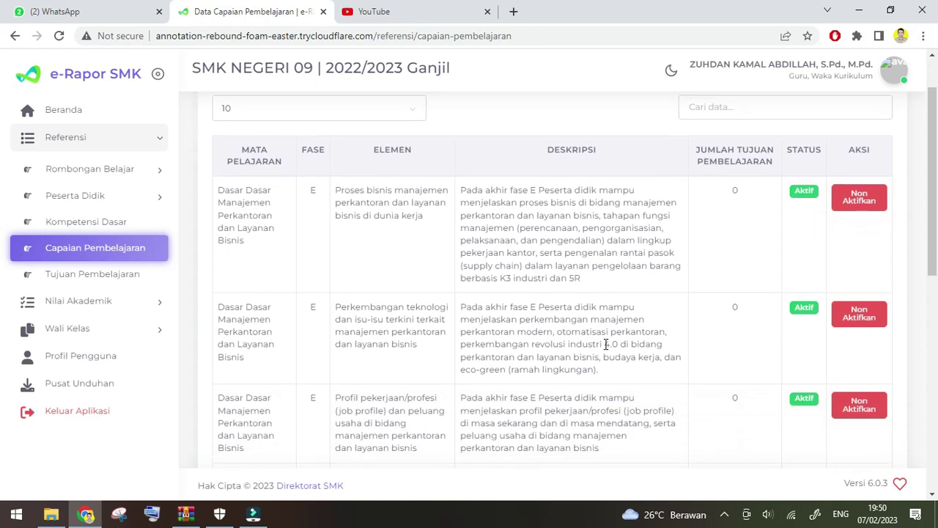
Step: Look through the Capaian Pembelajaran table down to its last element, Layanan bisnis dan logistik sesuai standar yang ditentukan
scroll(555, 313, "up", 1)
scroll(553, 310, "down", 1)
scroll(379, 295, "down", 1)
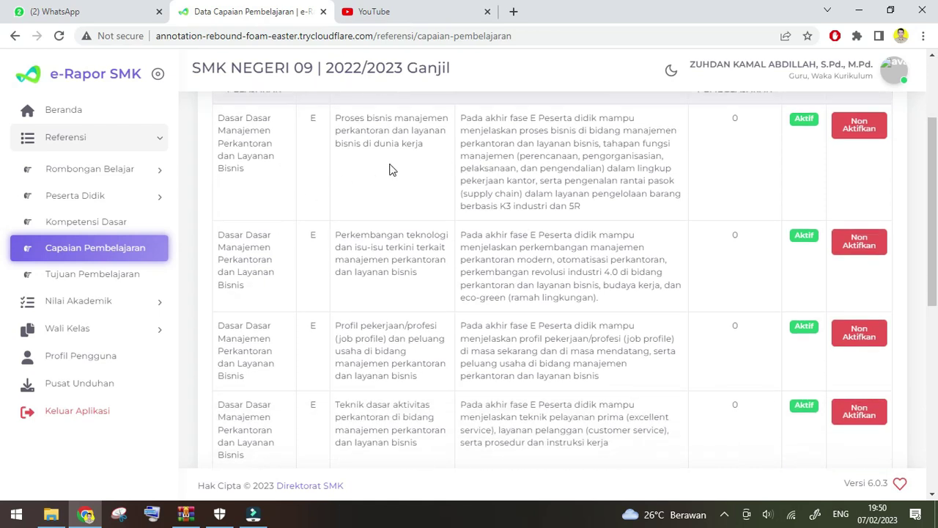
scroll(381, 289, "down", 1)
scroll(541, 220, "up", 3)
scroll(773, 237, "down", 5)
scroll(704, 330, "down", 2)
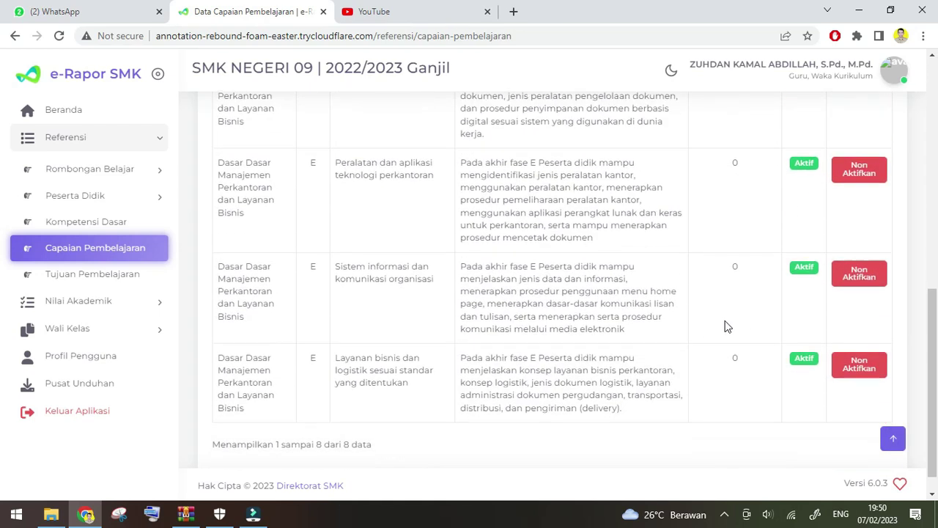
Step: Start a new Tujuan Pembelajaran entry with Tingkat Kelas Kelas 10 and Jenis Rombongan Belajar Reguler
left_click(113, 283)
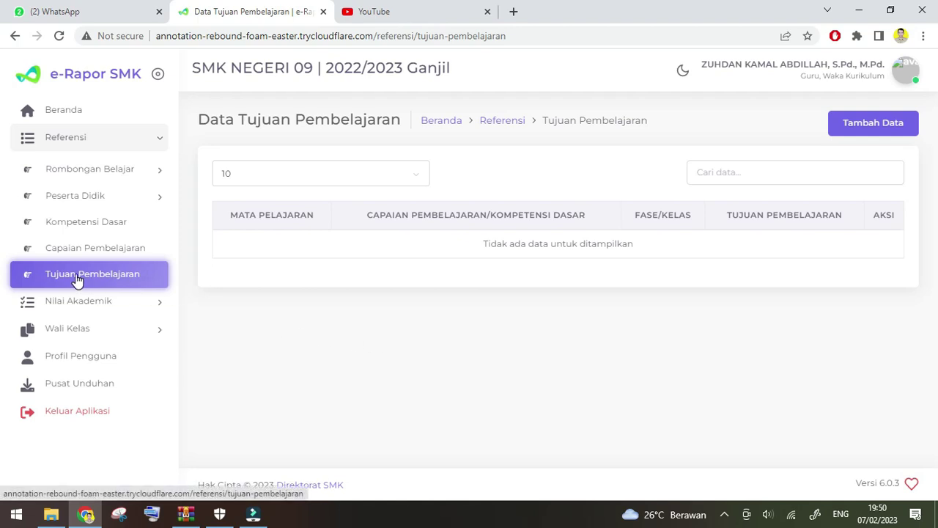
left_click(850, 138)
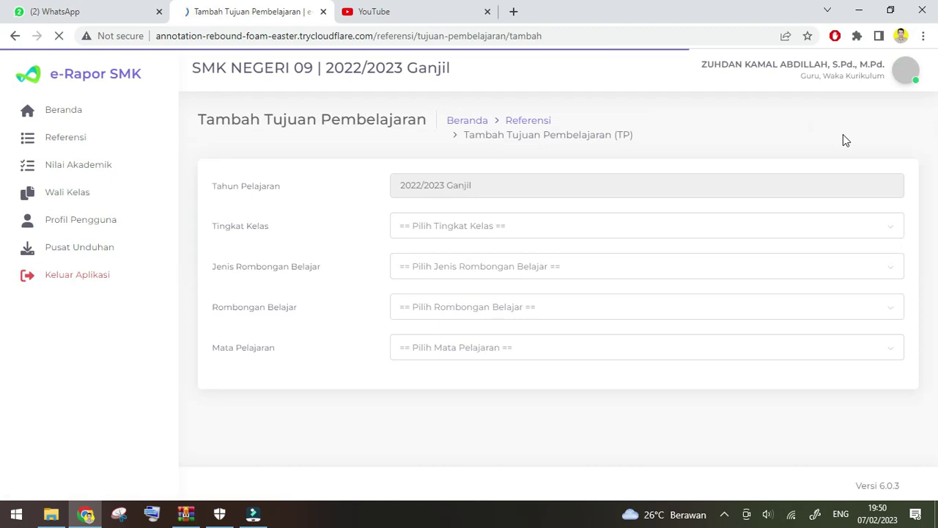
left_click(420, 233)
left_click(421, 247)
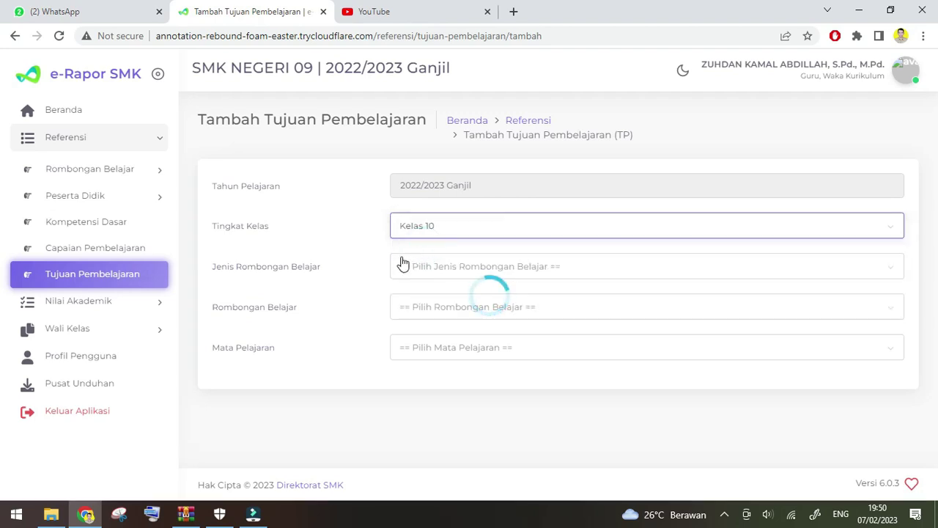
left_click(423, 269)
left_click(431, 294)
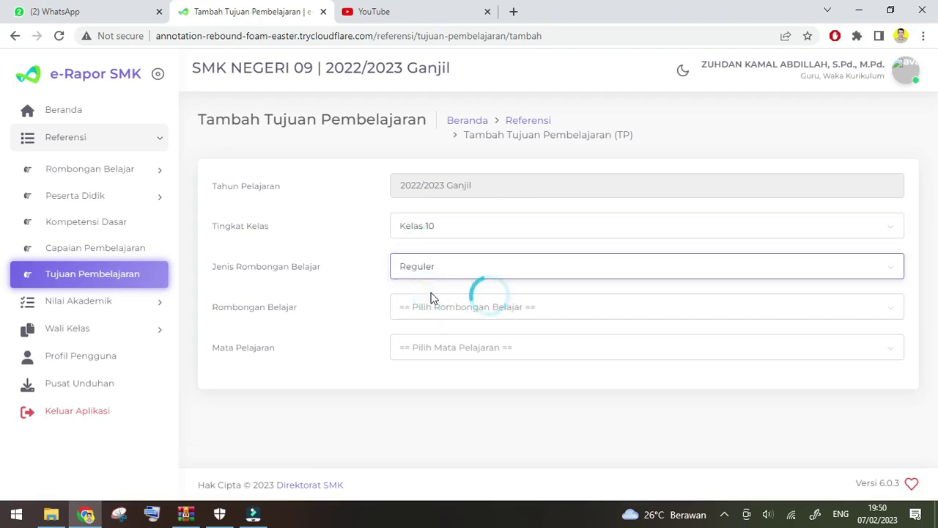
Step: Set Rombongan Belajar to X MPLB.1 and Mata Pelajaran to Dasar Dasar Manajemen Perkantoran dan Layanan Bisn
left_click(423, 309)
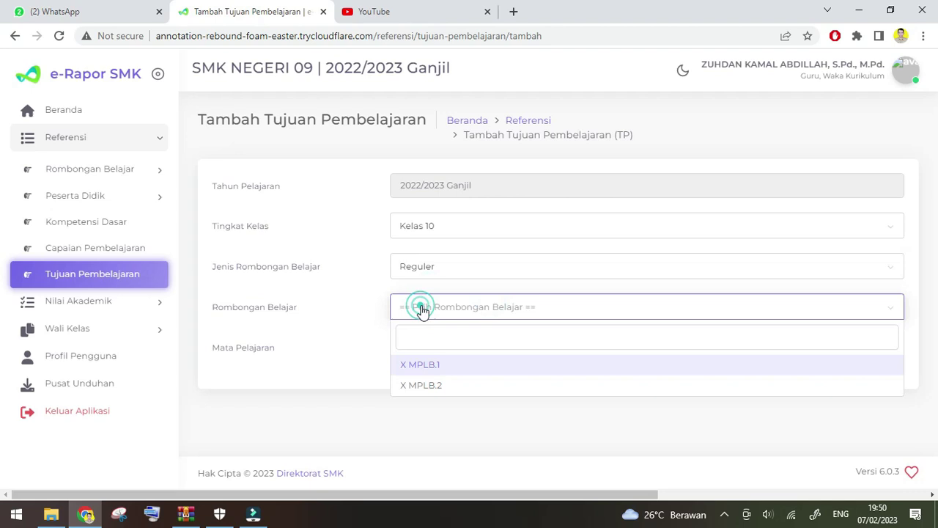
left_click(435, 367)
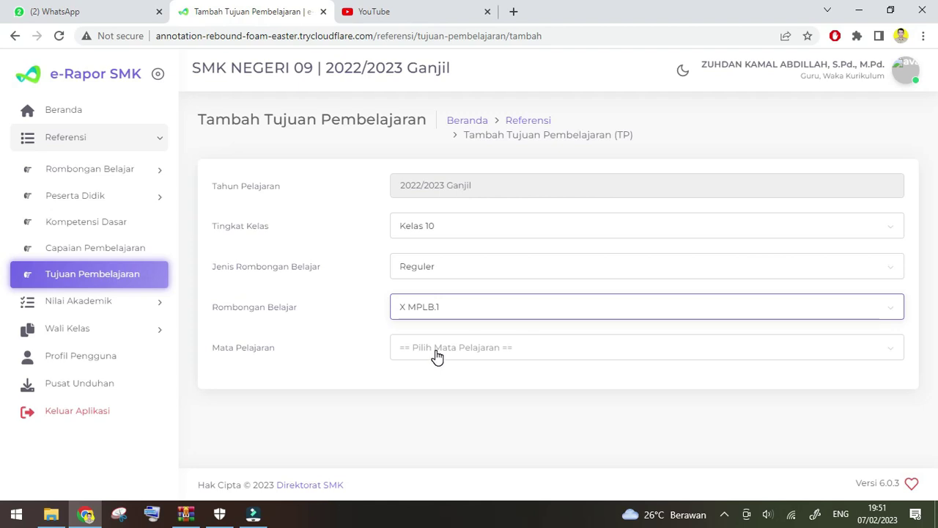
left_click(416, 359)
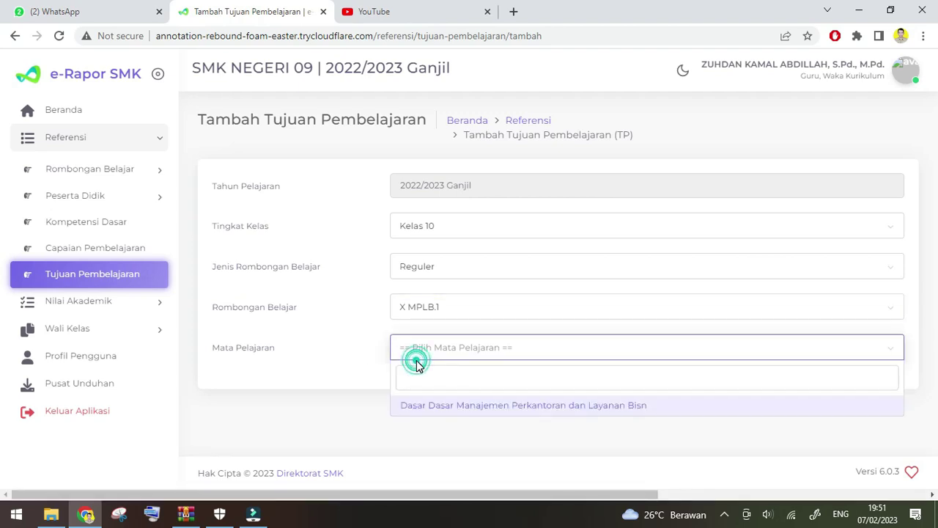
left_click(488, 406)
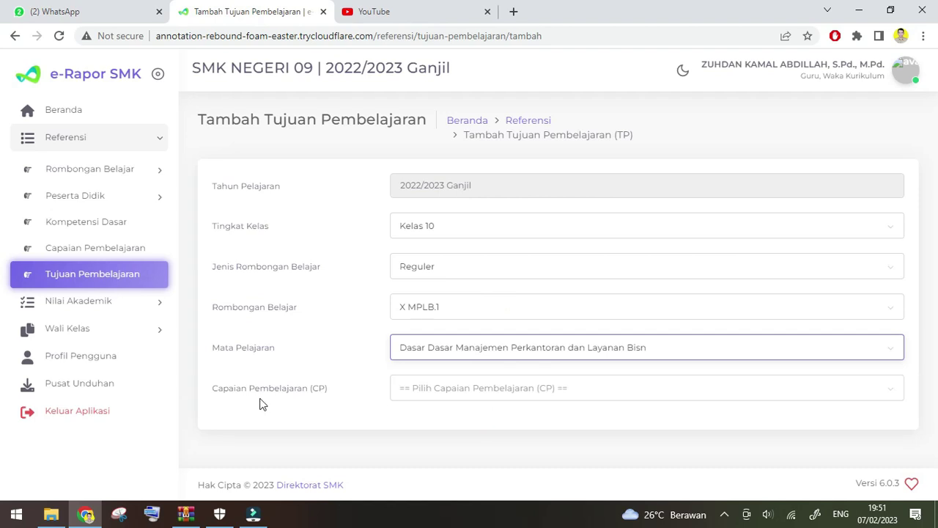
Step: Set Capaian Pembelajaran (CP) to the Fase E outcome about perkembangan manajemen perkantoran modern
left_click(412, 395)
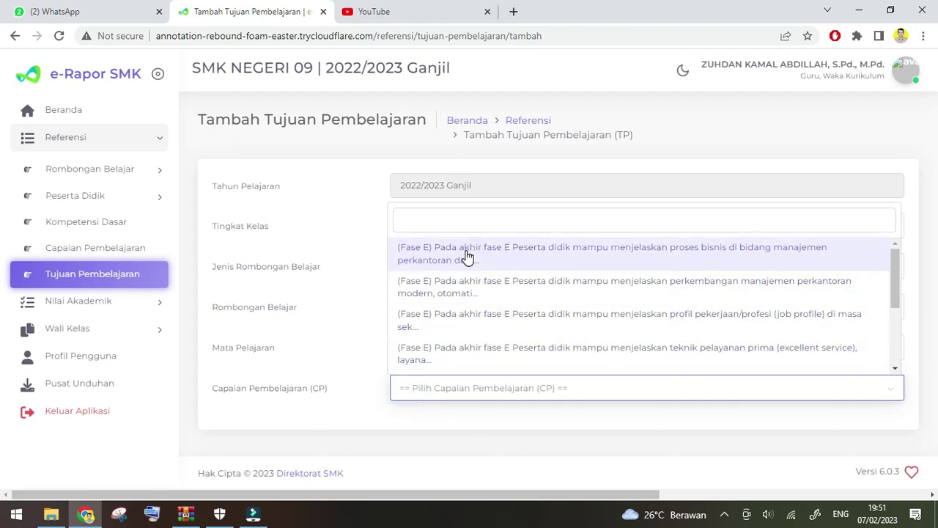
left_click(547, 259)
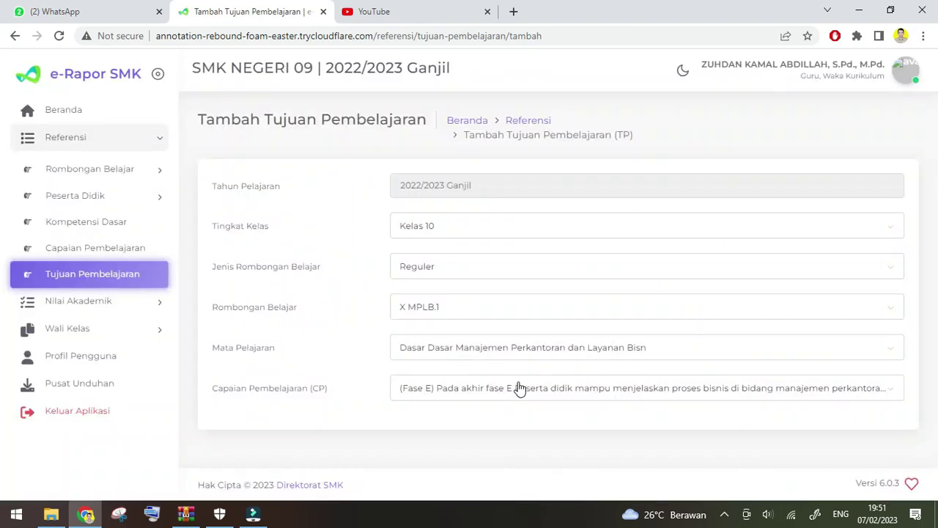
left_click(520, 384)
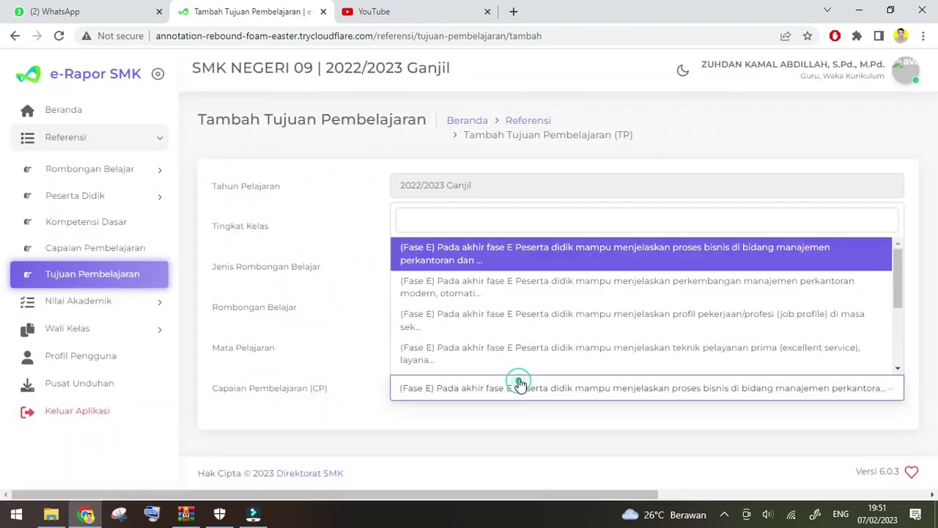
left_click(518, 247)
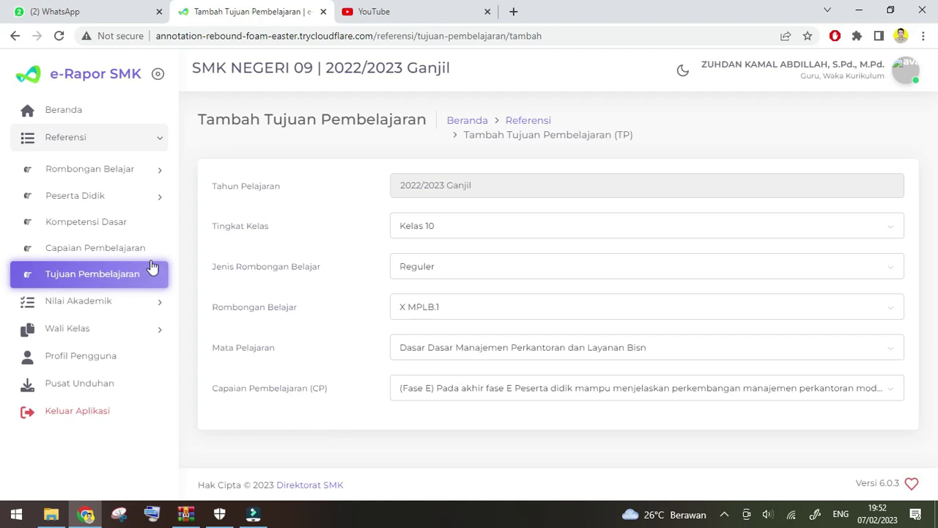
Step: Collapse Referensi and open Input Nilai Akhir under Nilai Akademik to view its form
left_click(156, 143)
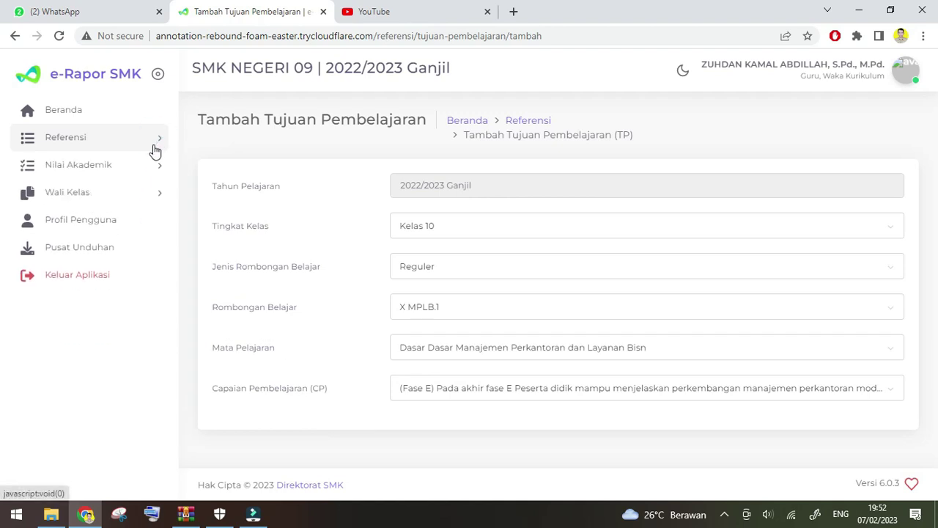
left_click(154, 170)
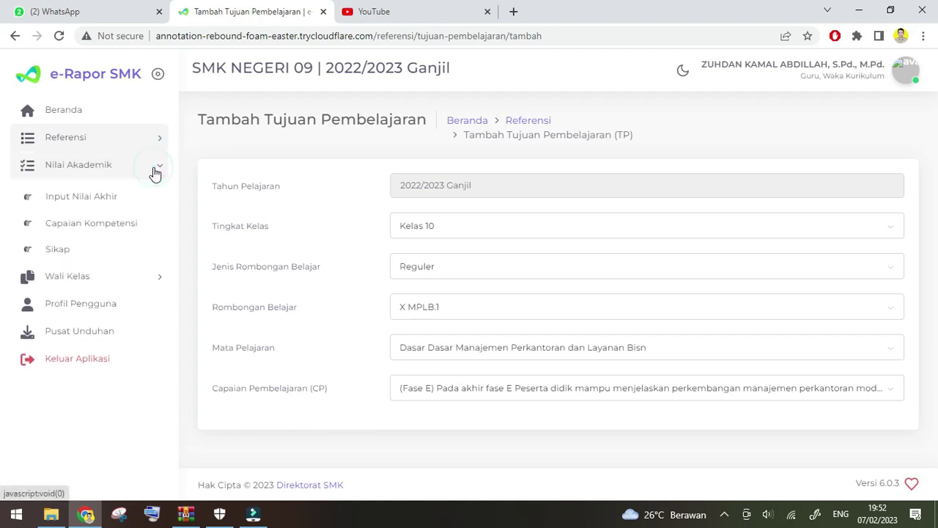
left_click(116, 211)
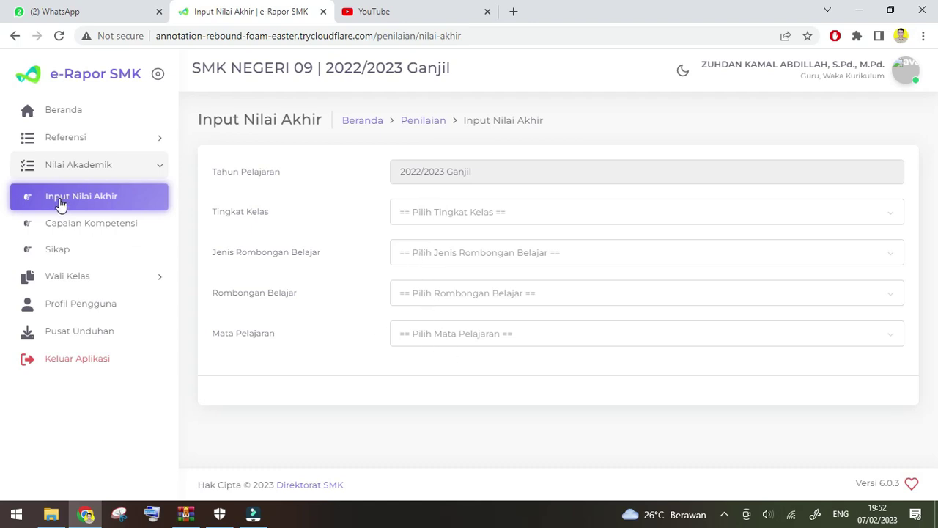
Step: Load the Capaian Kompetensi table for Kelas 10, Reguler, X MPLB.1 and the subject Dasar Dasar Manajemen Perkantoran dan Layanan Bisn
left_click(84, 234)
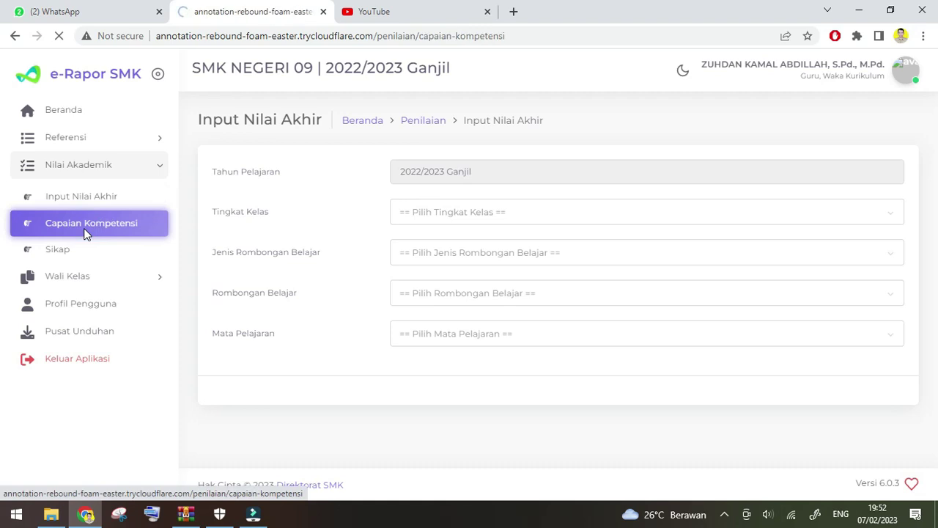
left_click(419, 214)
left_click(425, 234)
left_click(430, 256)
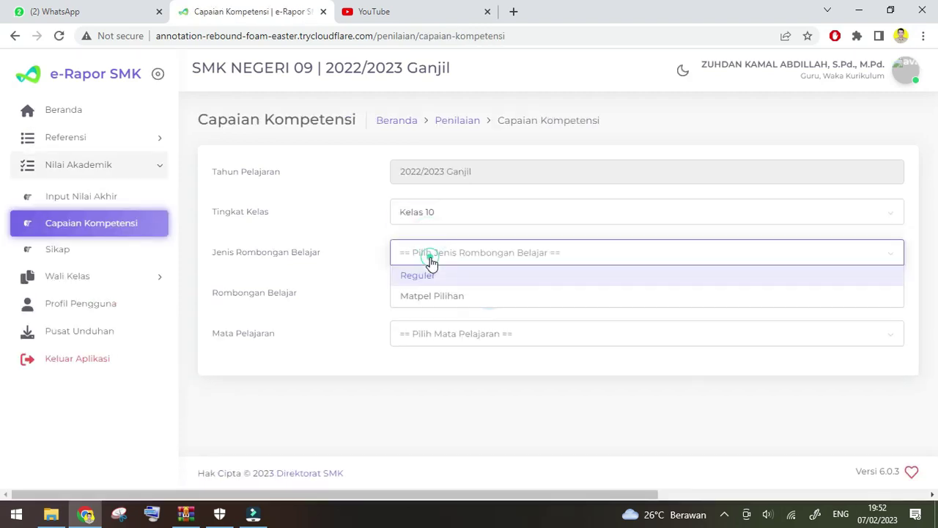
left_click(432, 282)
left_click(432, 295)
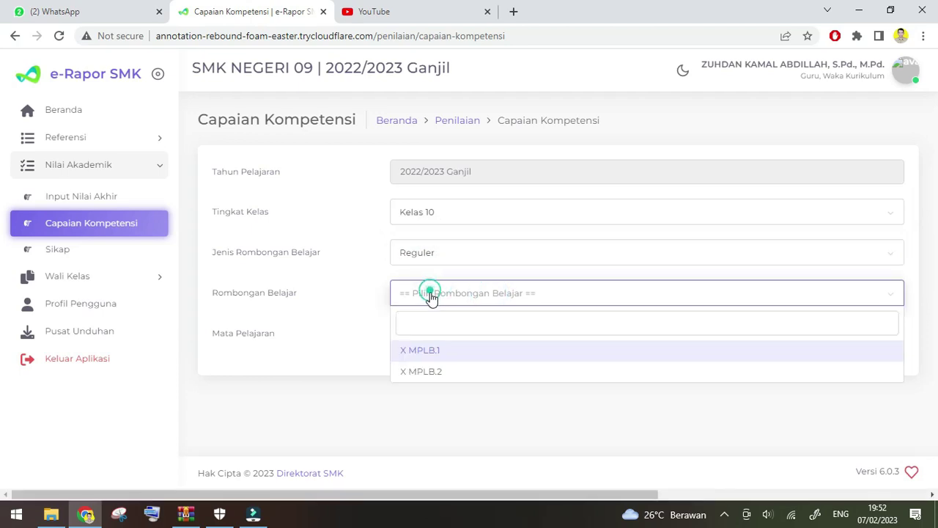
left_click(433, 351)
left_click(419, 332)
left_click(340, 321)
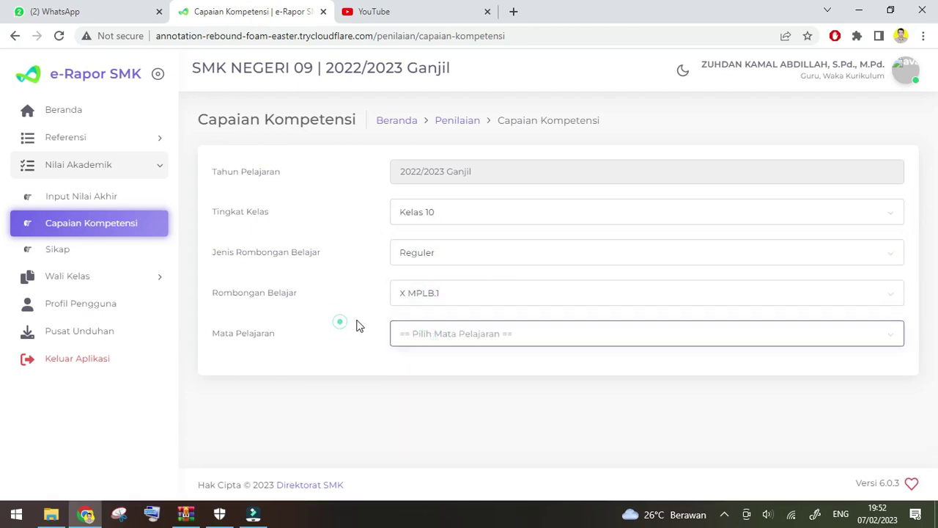
left_click(405, 334)
left_click(430, 394)
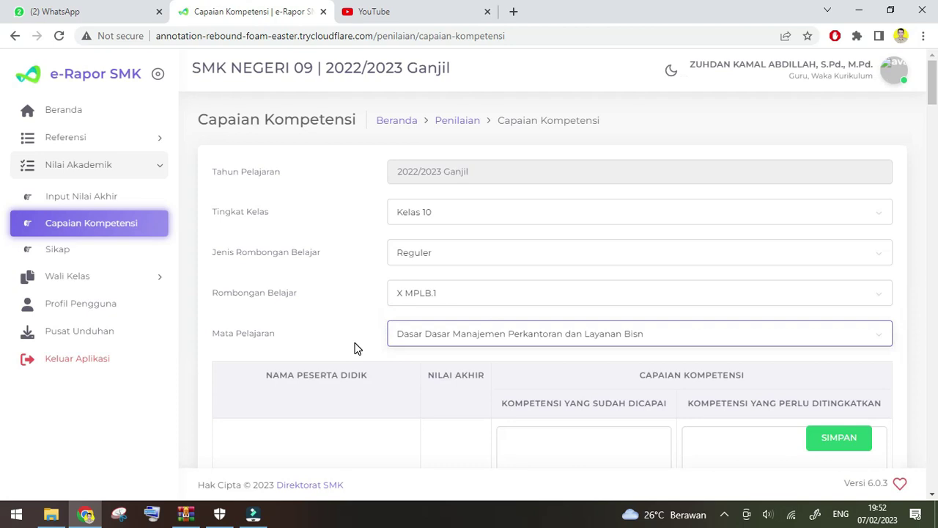
Step: Examine the student rows with their Nilai Akhir and the input boxes for achieved competencies and those needing improvement
scroll(357, 348, "down", 5)
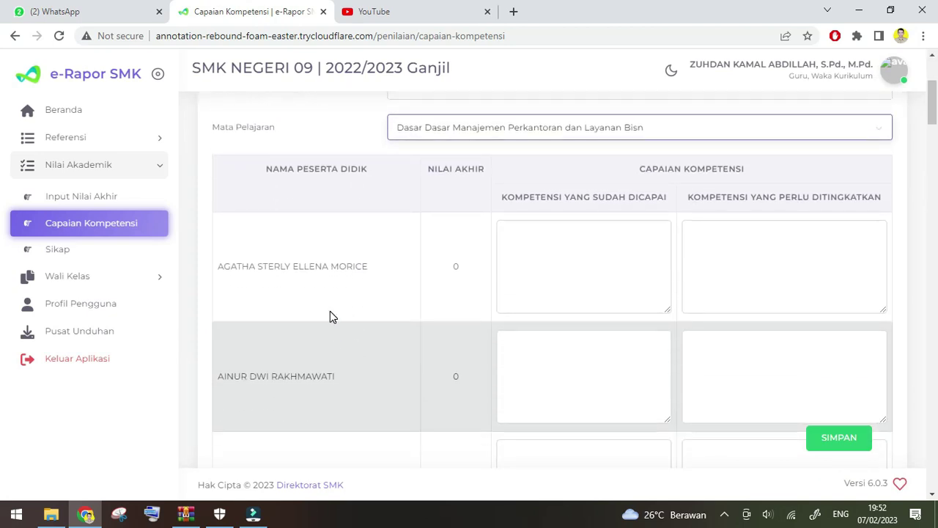
scroll(330, 316, "up", 2)
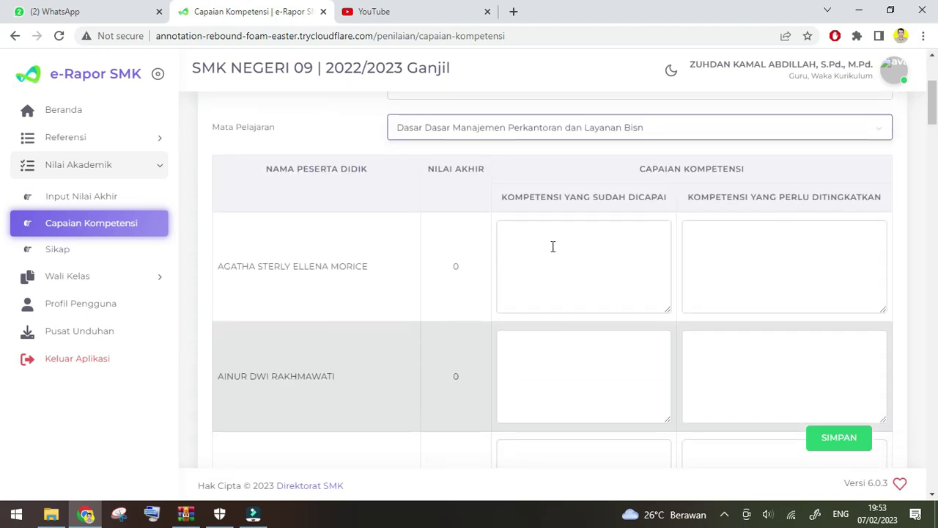
left_click(584, 259)
left_click(741, 224)
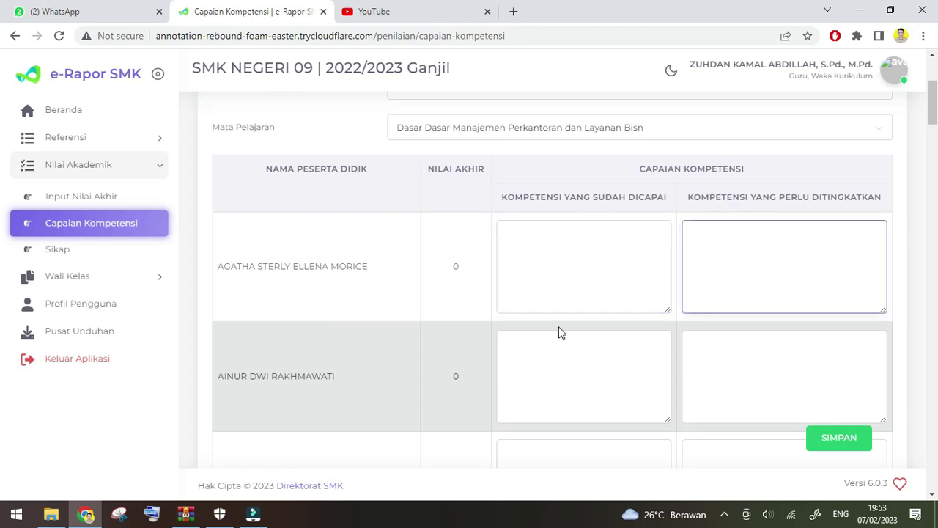
scroll(559, 332, "down", 5)
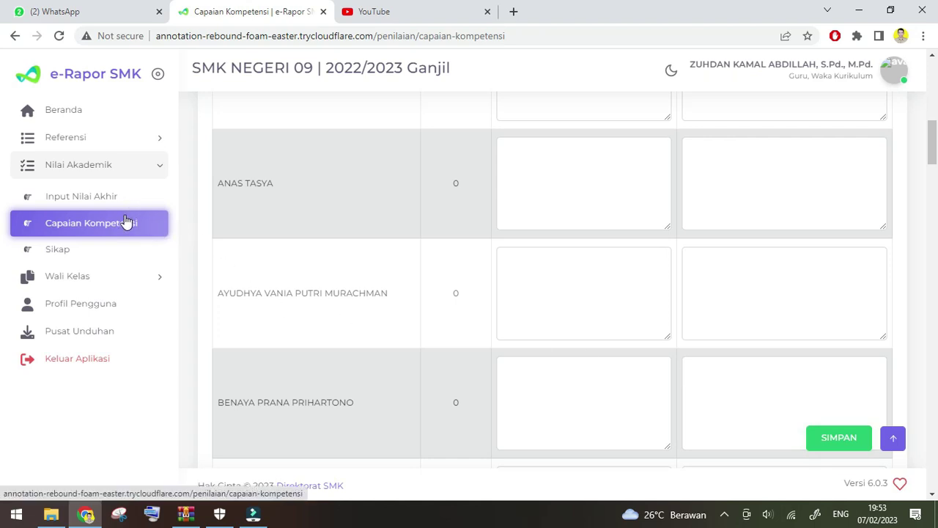
Step: Start a new Sikap assessment entry and review the reference table of attitude dimensions and elements
left_click(116, 250)
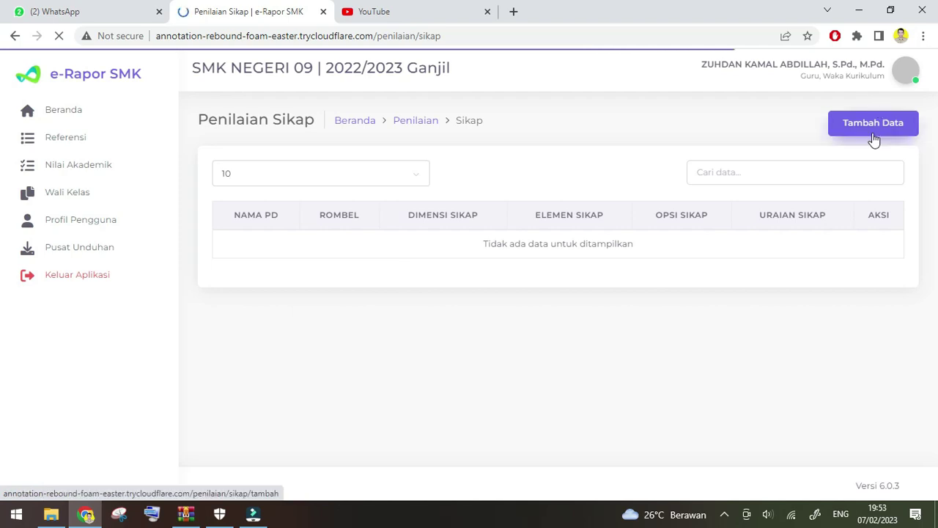
left_click(874, 135)
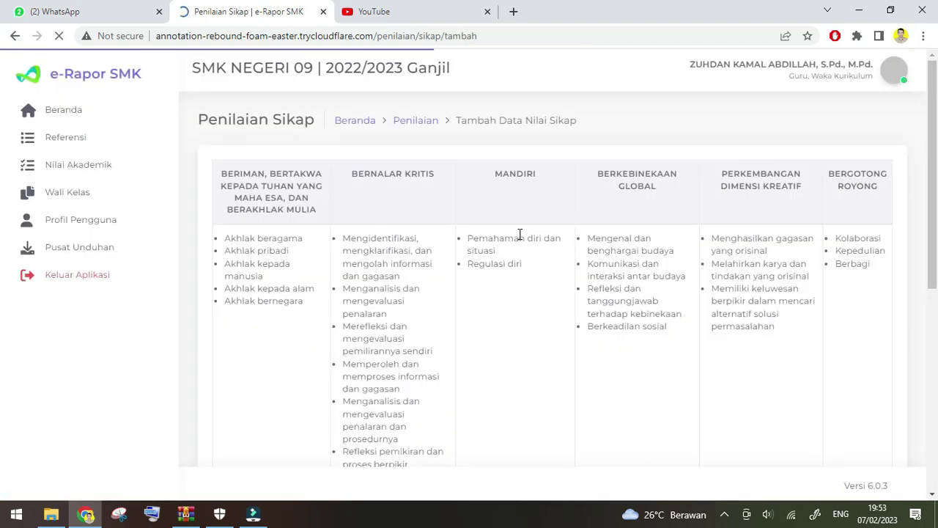
scroll(396, 285, "down", 5)
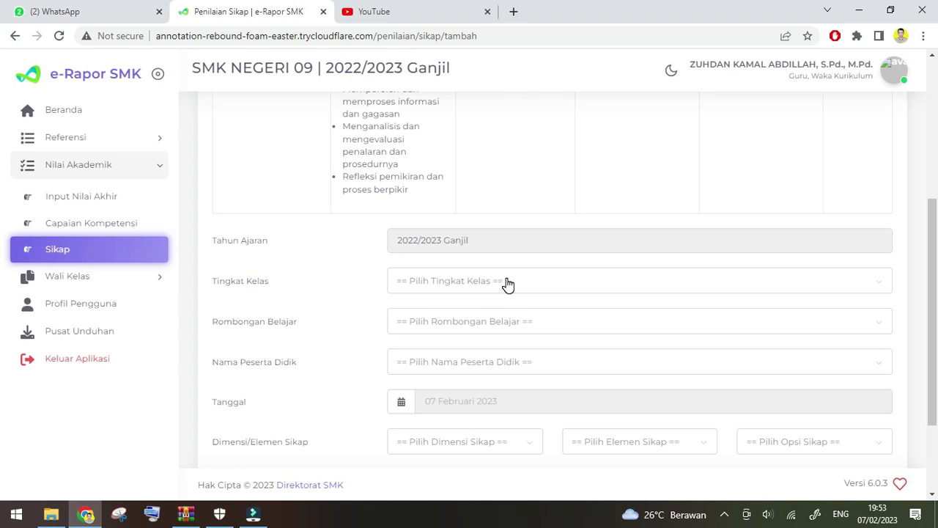
Step: Set the attitude assessment's Tingkat Kelas to Kelas 10 and Rombongan Belajar to X AKL.1
left_click(508, 285)
left_click(468, 308)
left_click(466, 322)
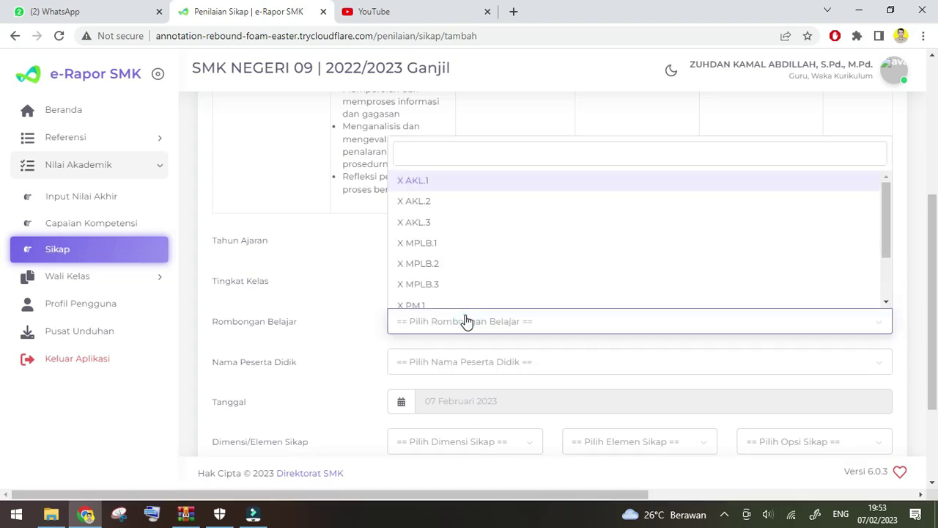
scroll(459, 216, "down", 2)
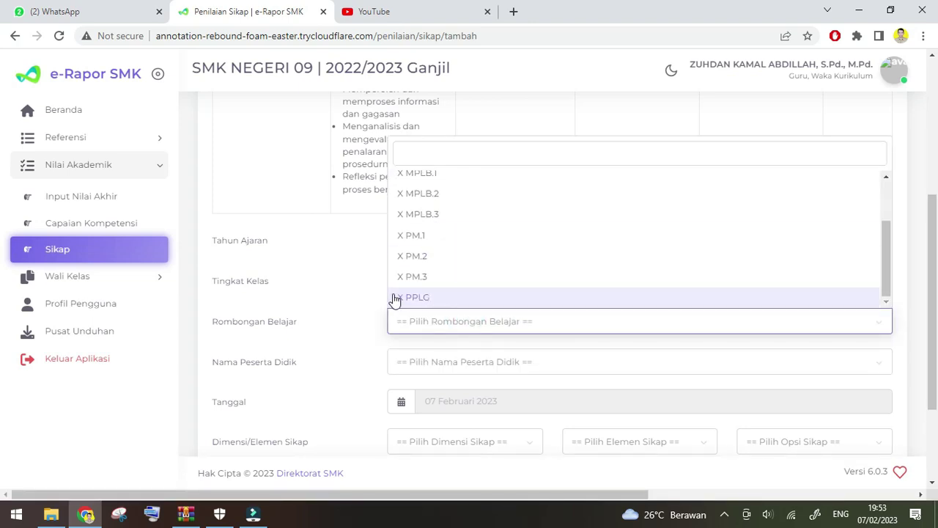
left_click(358, 293)
scroll(399, 331, "down", 2)
left_click(433, 195)
left_click(435, 272)
left_click(446, 196)
left_click(440, 252)
Step: Select a student of the class in the Nama Peserta Didik field
left_click(366, 235)
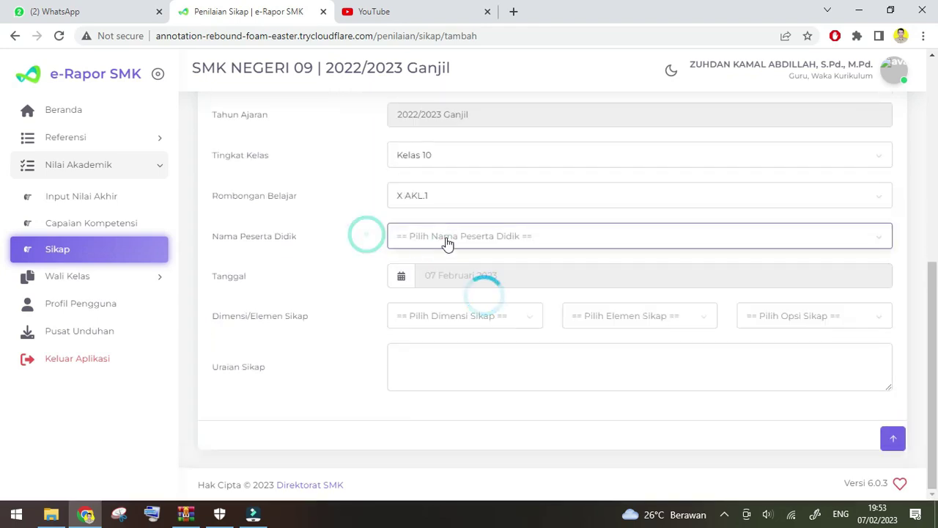
left_click(438, 230)
left_click(455, 297)
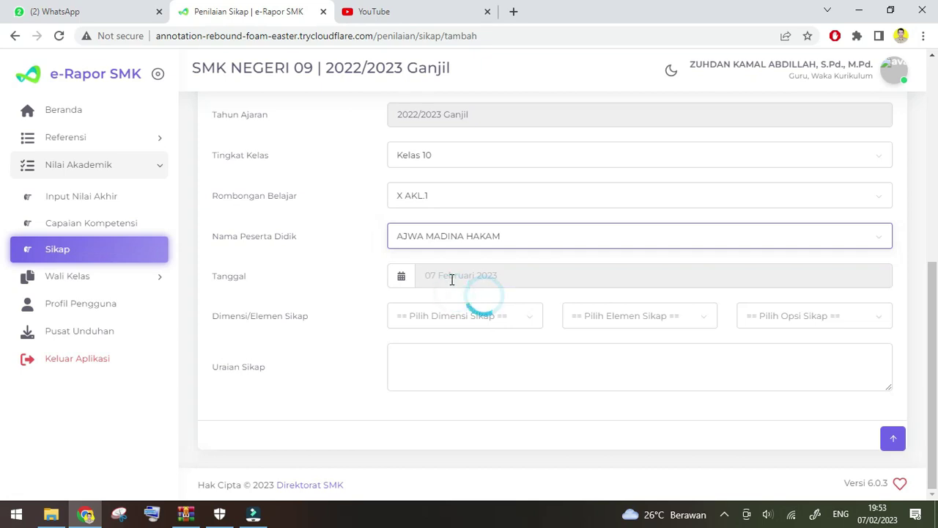
Step: Set the attitude dimension to Beriman, bertakwa kepada Tuhan Yang Maha Esa, dan Berakhlak Mulia, the element to Akhlak pribadi and the option to Positif
left_click(434, 317)
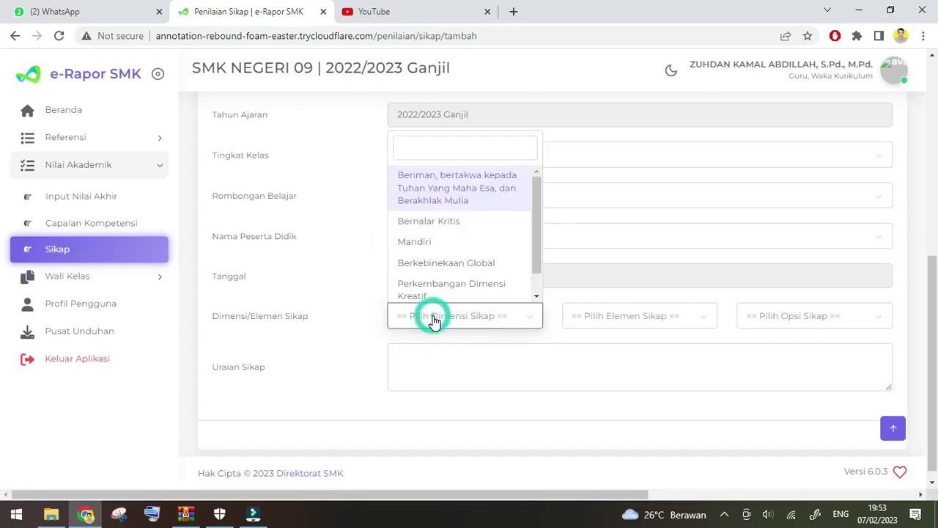
left_click(461, 199)
left_click(629, 325)
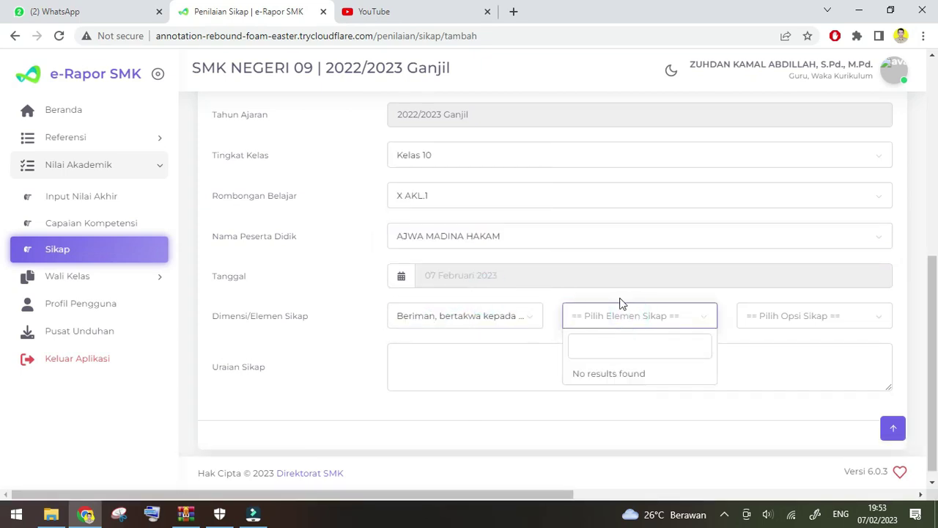
left_click(588, 313)
left_click(811, 316)
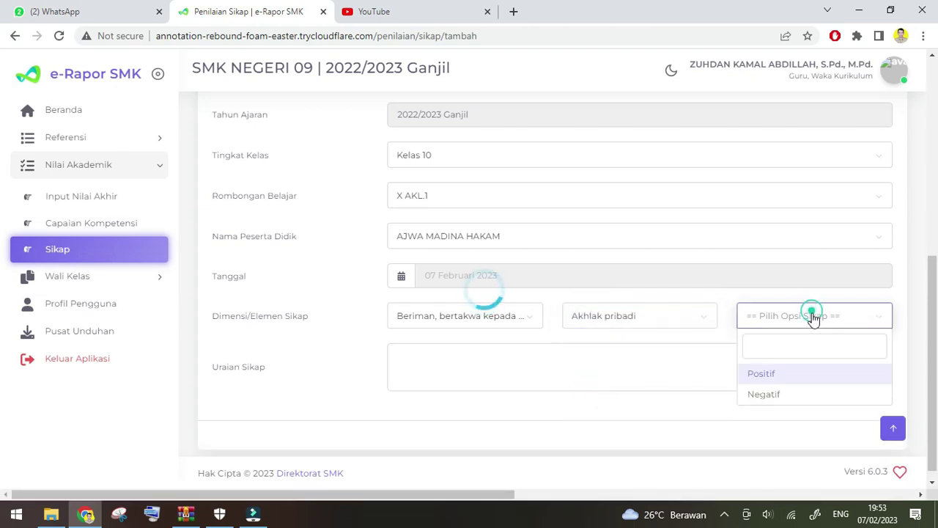
left_click(799, 371)
left_click(585, 367)
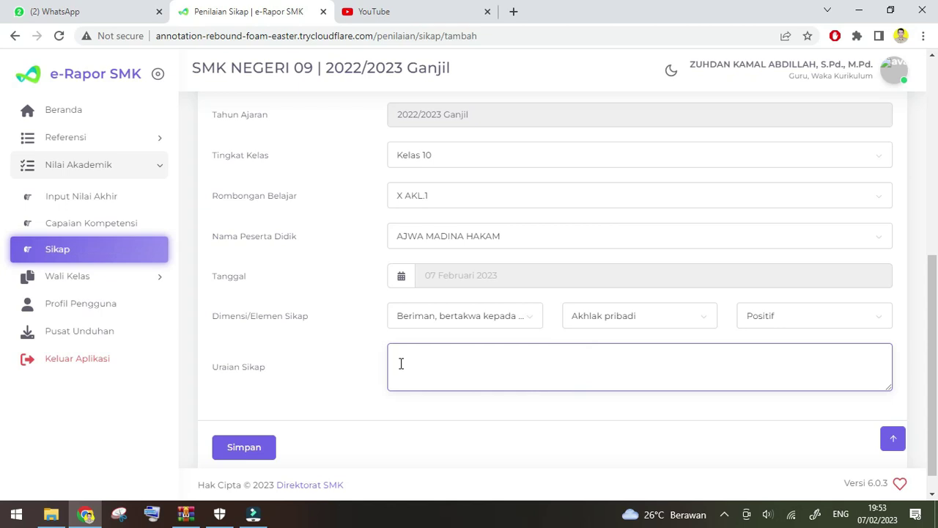
Step: Open the homeroom Catatan Sikap page and choose Kelas 10 and Rombongan Belajar X AKL.1
left_click(160, 168)
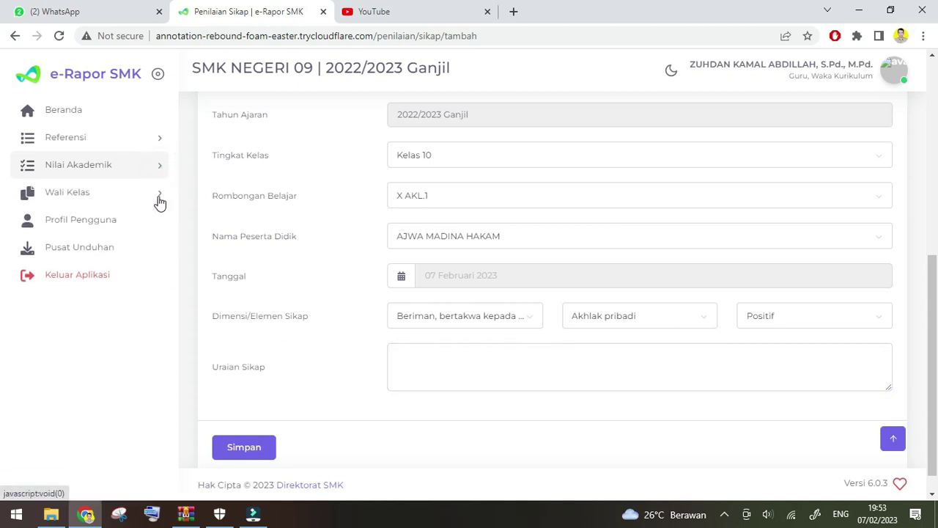
scroll(462, 198, "up", 10)
left_click(152, 195)
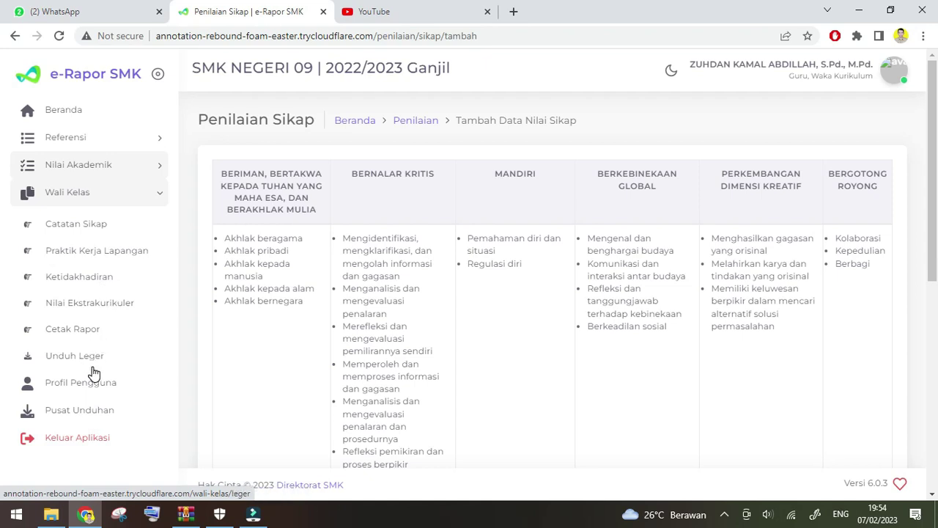
left_click(89, 228)
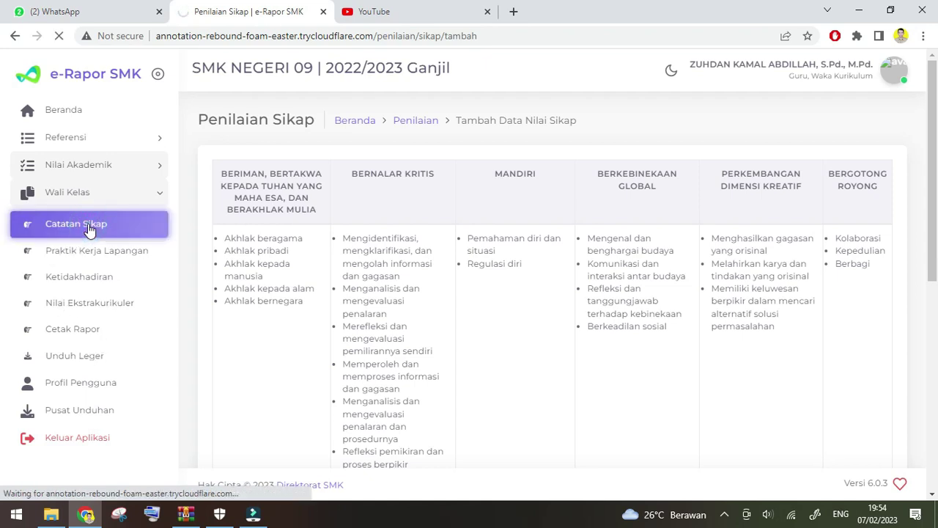
left_click(429, 210)
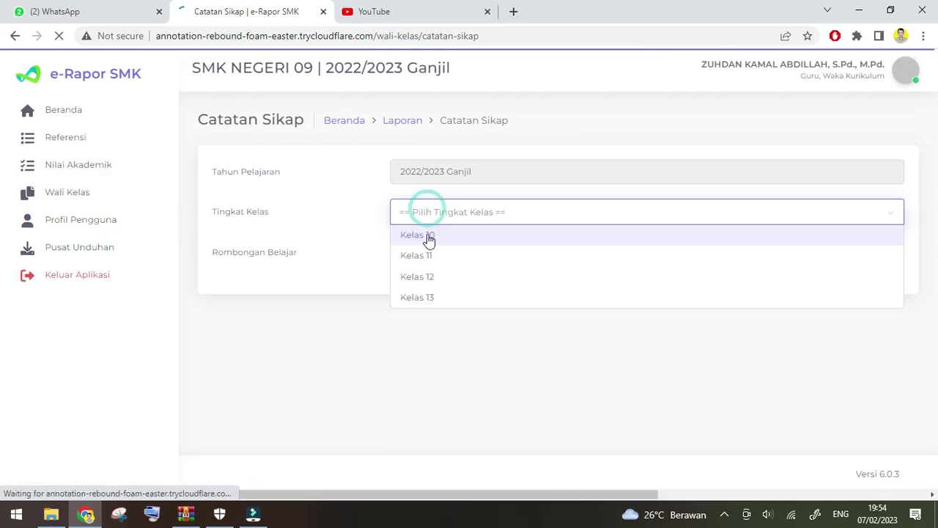
left_click(429, 236)
left_click(433, 256)
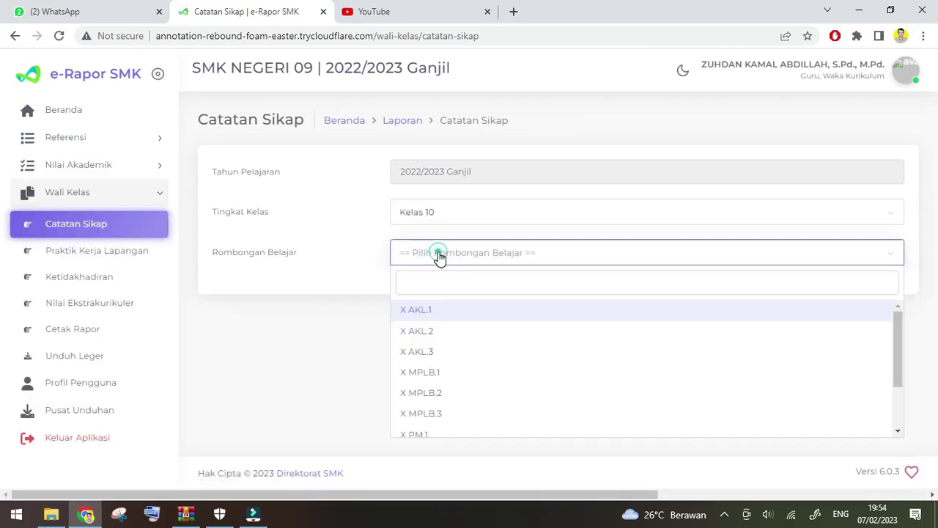
left_click(429, 312)
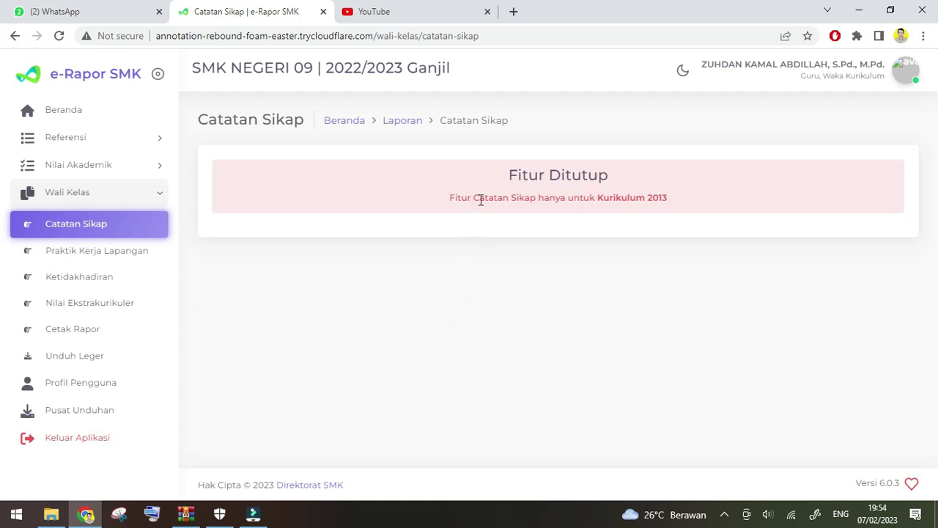
Step: Open the Praktik Kerja Lapangan page and check the available choices for Pilih DUDI
left_click(129, 253)
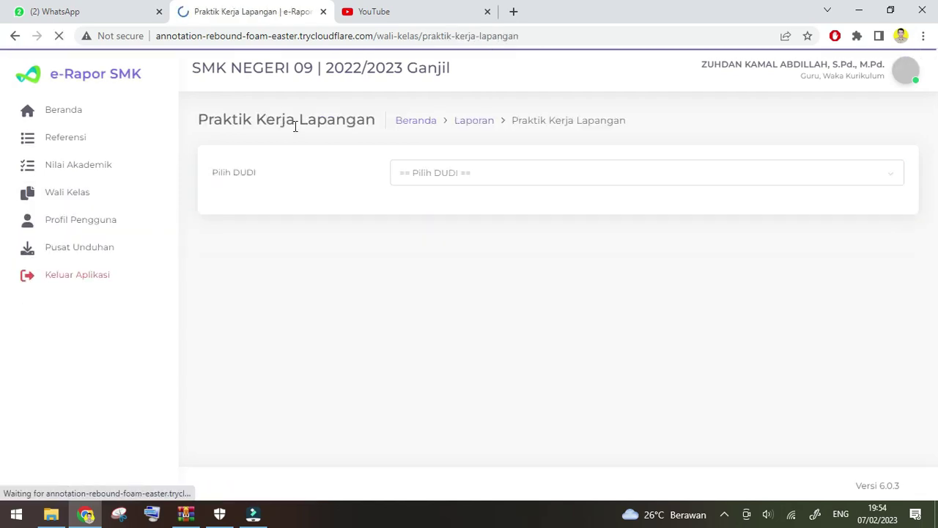
left_click(448, 170)
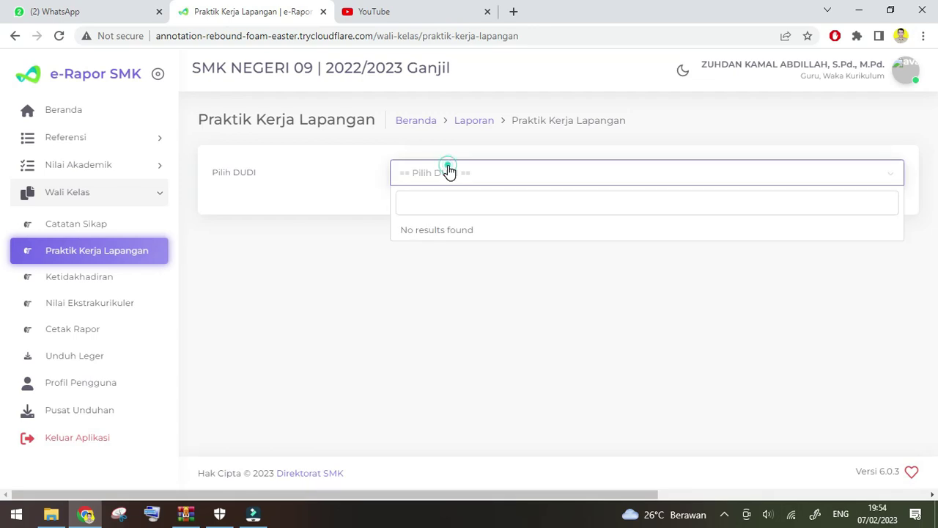
left_click(411, 185)
left_click(411, 181)
left_click(411, 180)
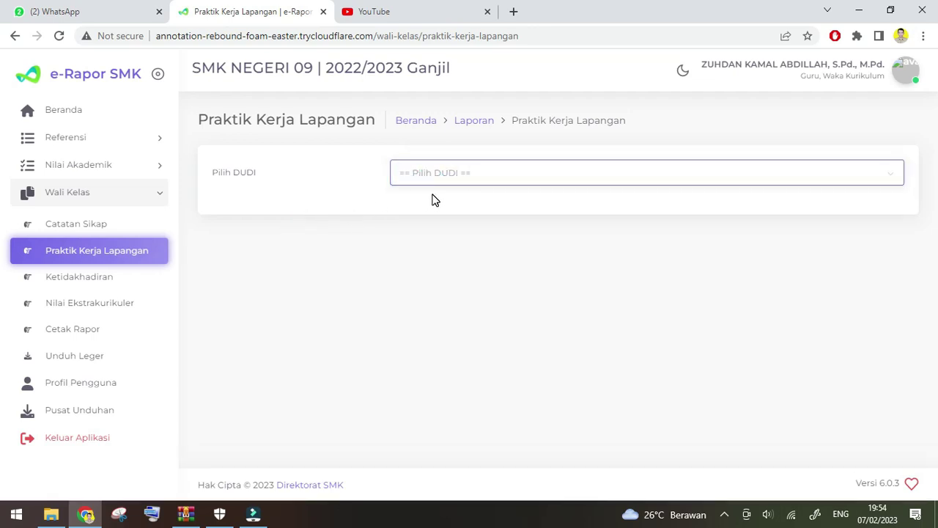
left_click(432, 182)
left_click(362, 198)
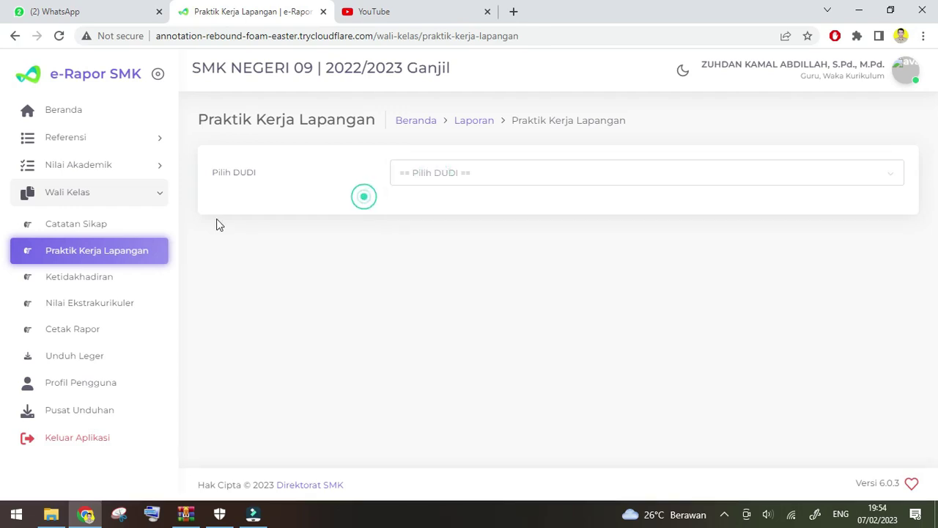
Step: Open the Ketidakhadiran page for Kelas 10, X AKL.1, and review the students' Sakit, Izin and Tanpa Keterangan columns
left_click(73, 285)
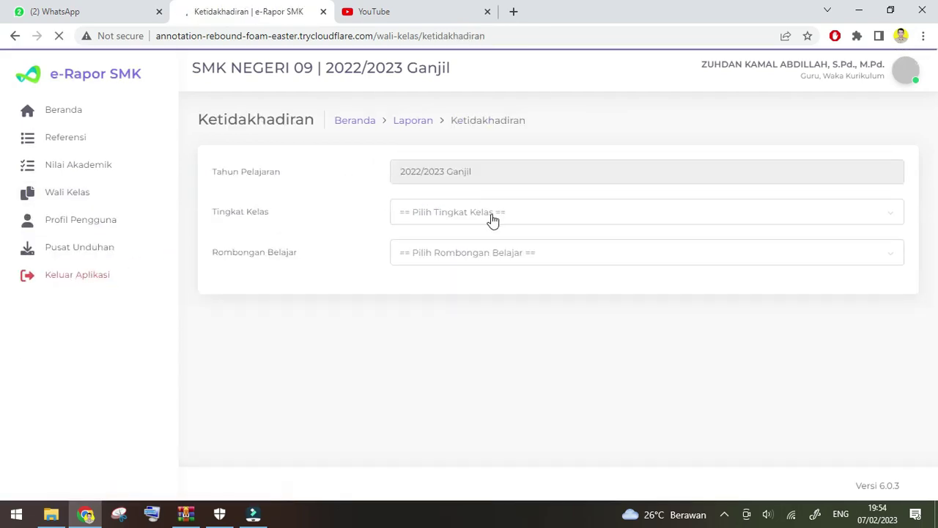
left_click(491, 215)
left_click(462, 241)
left_click(433, 258)
left_click(336, 270)
left_click(480, 251)
left_click(454, 312)
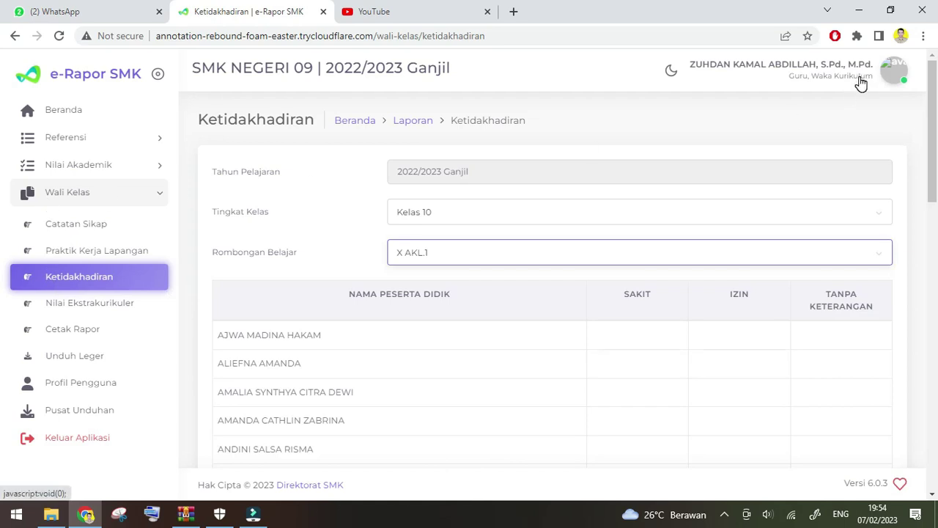
scroll(440, 322, "down", 2)
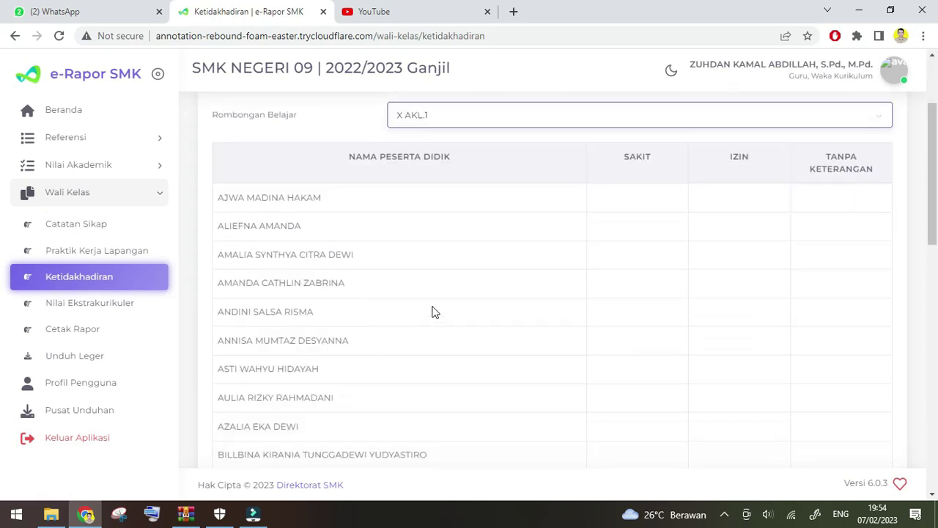
scroll(656, 205, "down", 8)
scroll(655, 209, "up", 10)
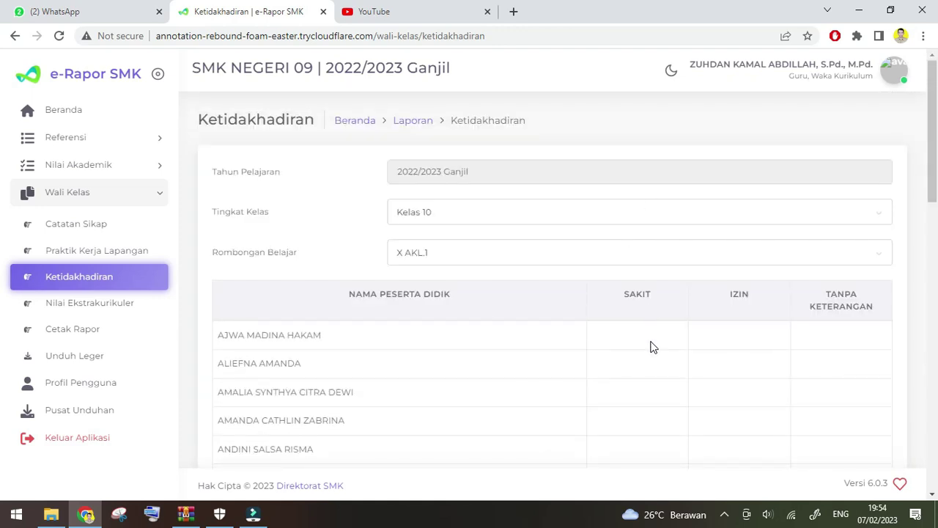
Step: Visit the homeroom pages Nilai Ekstrakurikuler, Cetak Rapor and Unduh Leger
left_click(137, 305)
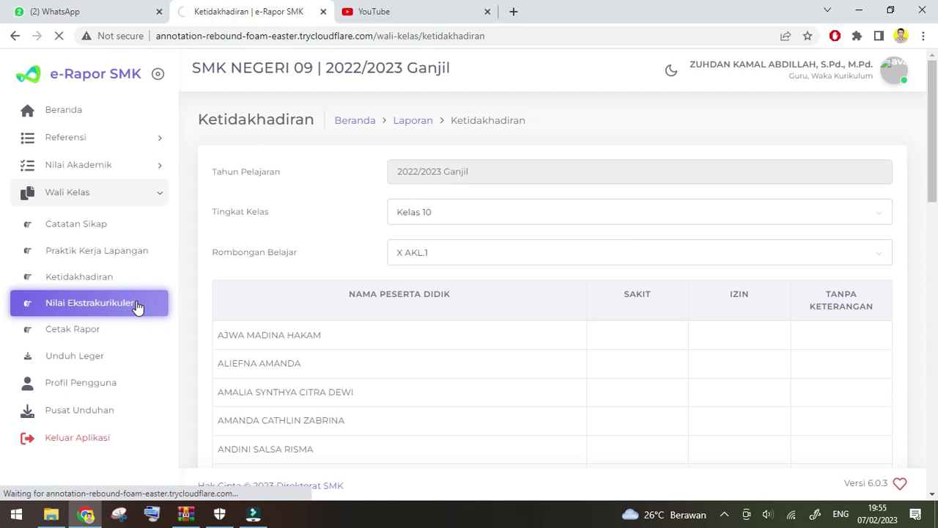
left_click(114, 336)
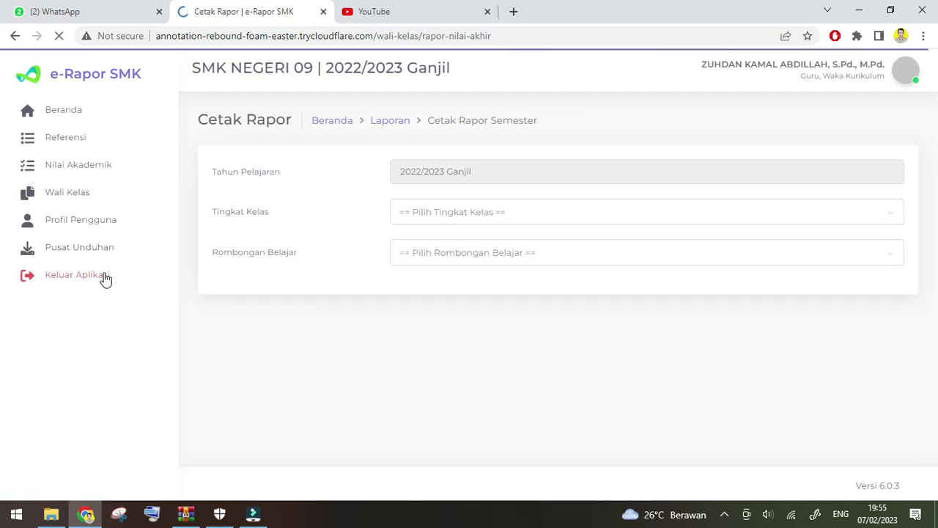
left_click(87, 361)
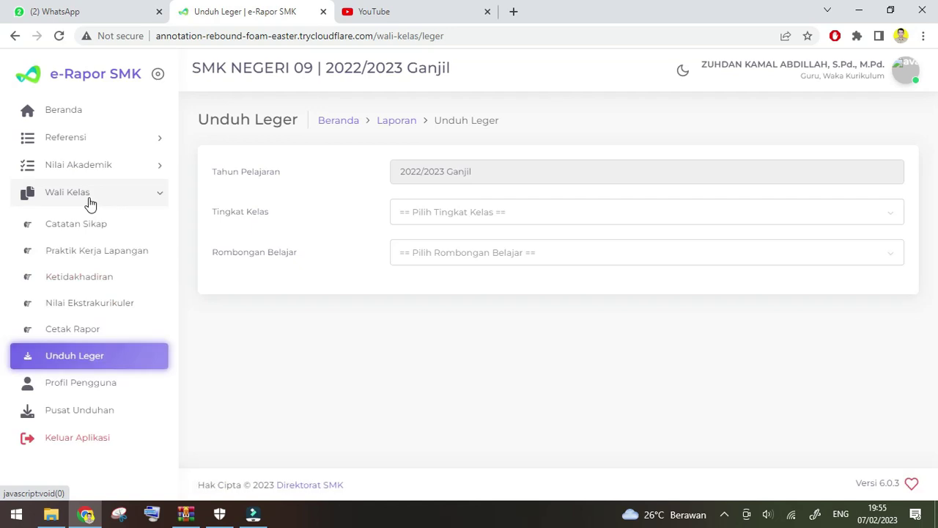
left_click(159, 199)
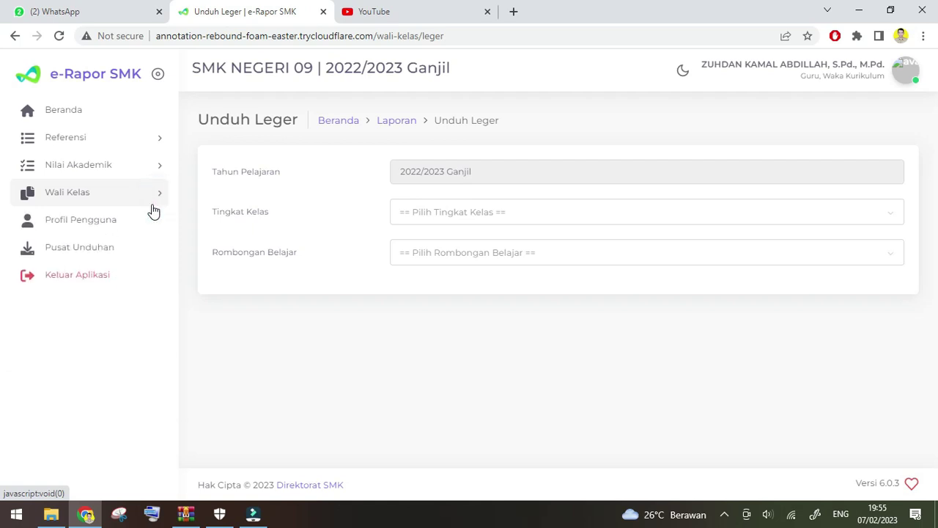
Step: Open Profil Pengguna and review the profile details, the password change fields and the browser login sessions
left_click(99, 228)
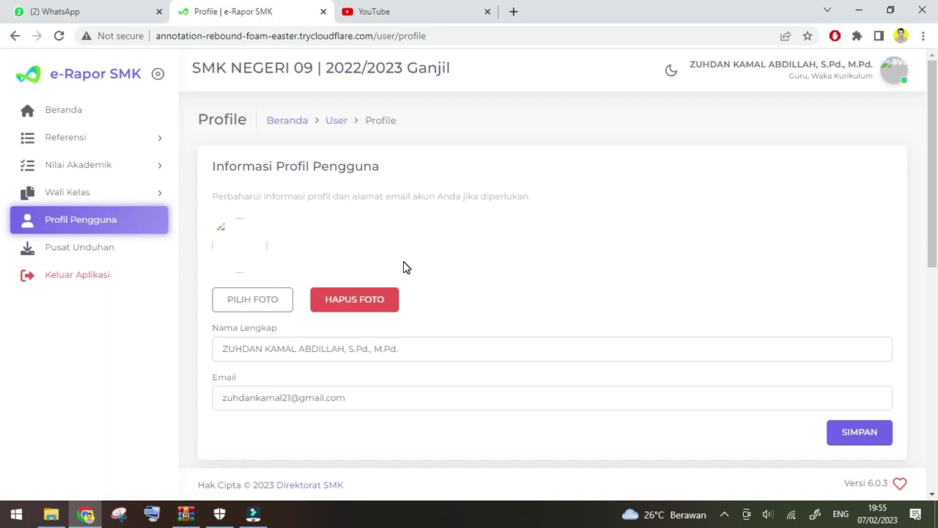
scroll(404, 261, "down", 2)
left_click(398, 209)
left_click(382, 270)
scroll(382, 270, "down", 3)
left_click(371, 228)
scroll(371, 228, "down", 2)
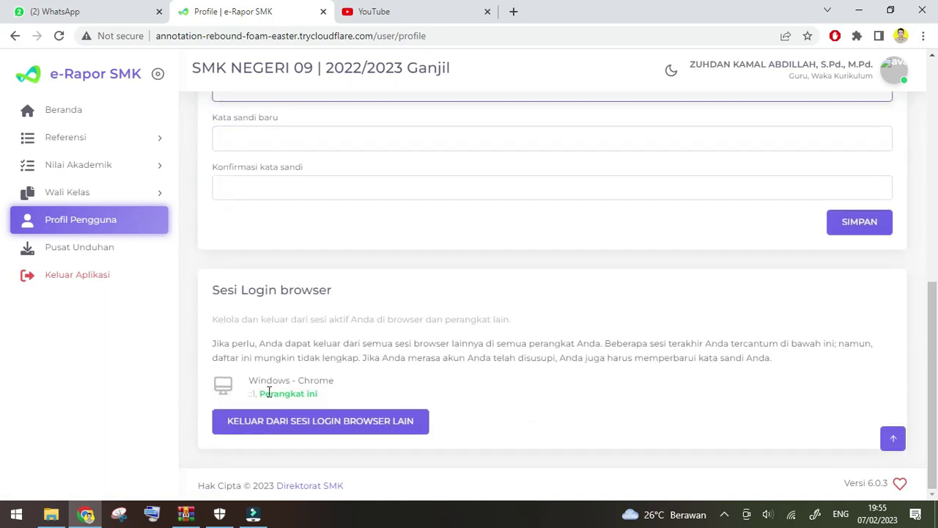
Step: Review the guide and Kurikulum Merdeka links in Pusat Unduhan and minimize the browser window
left_click(103, 262)
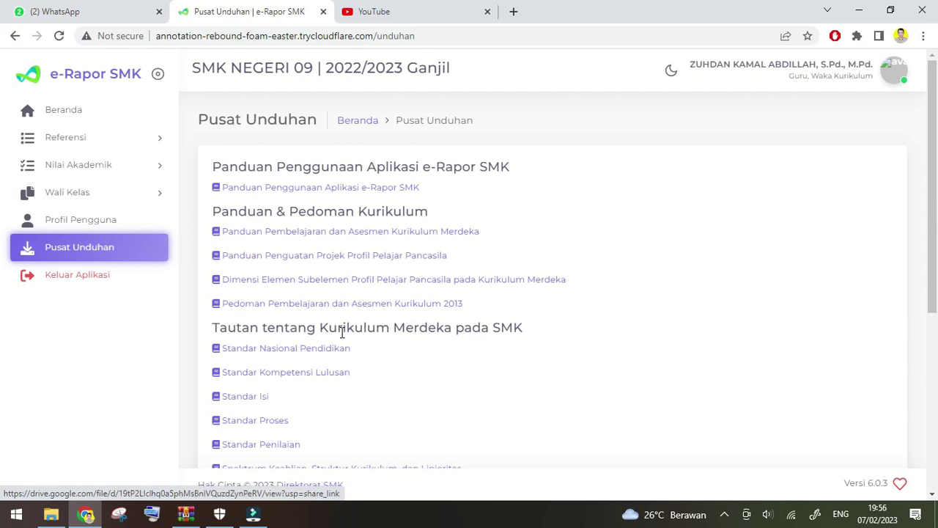
scroll(351, 352, "down", 1)
scroll(351, 352, "down", 2)
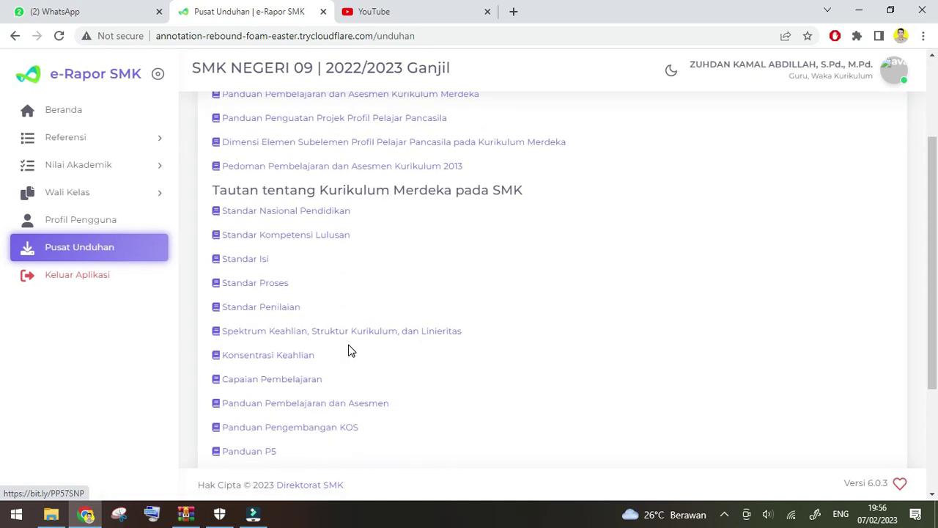
scroll(351, 329, "down", 3)
scroll(353, 326, "down", 1)
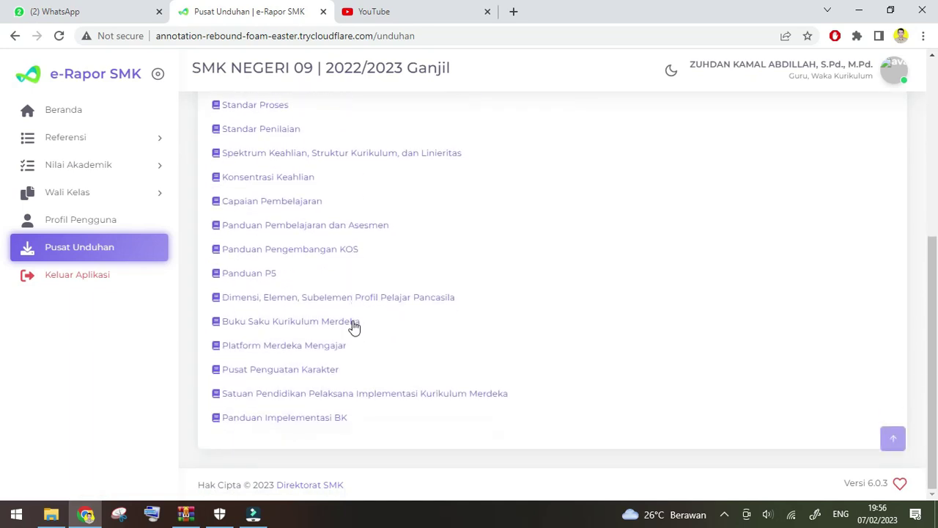
left_click(859, 10)
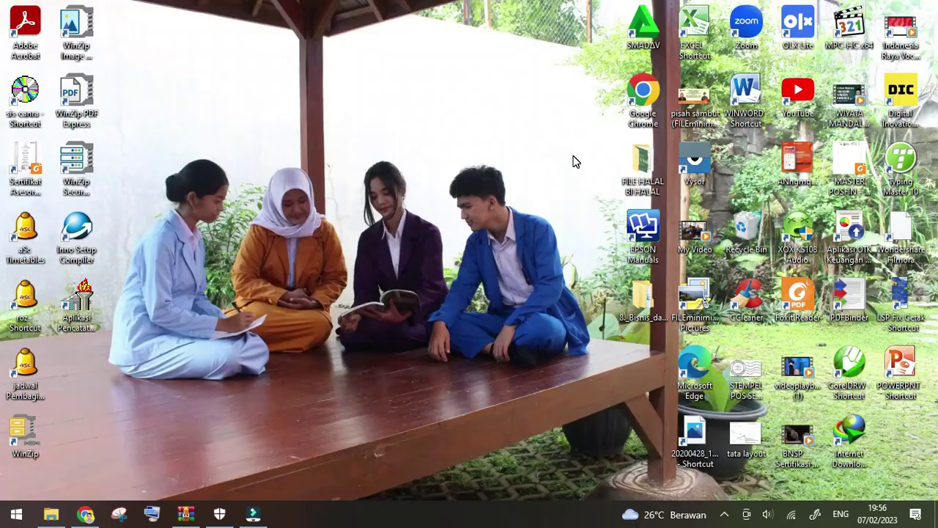